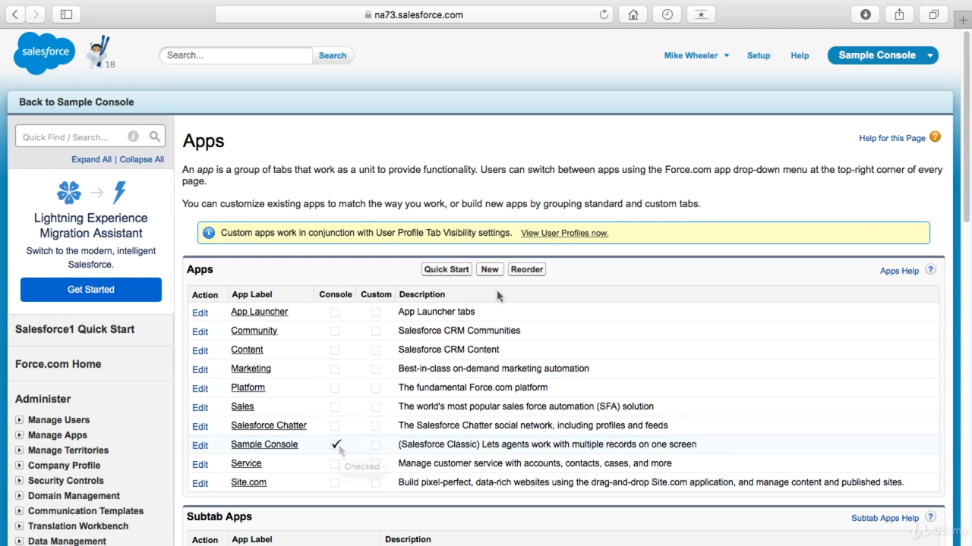
Step: Start a new custom app of the Console type
click(490, 271)
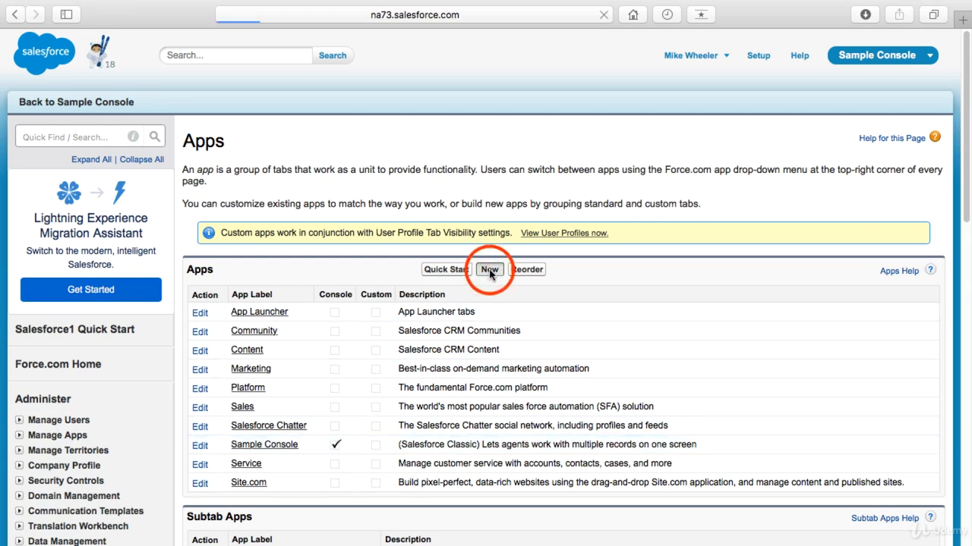
click(338, 253)
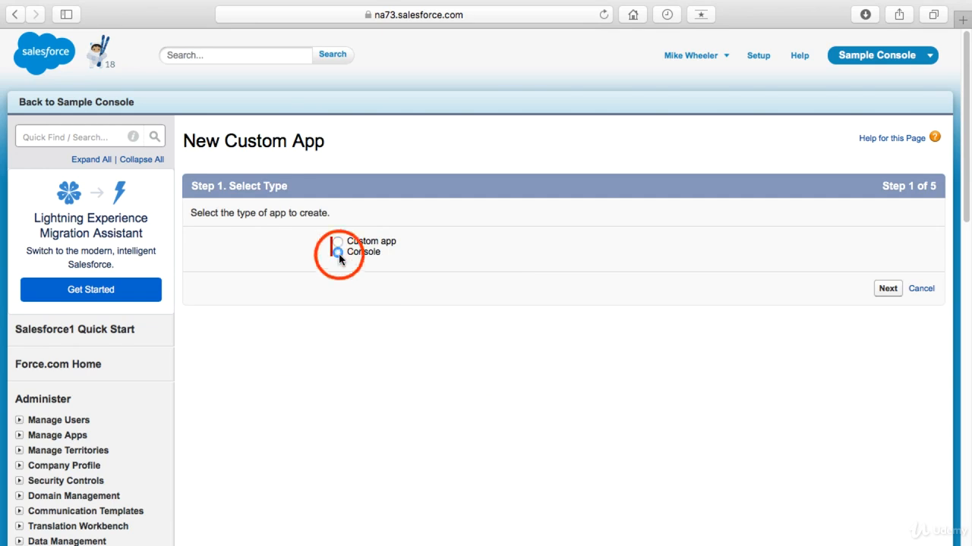
click(887, 290)
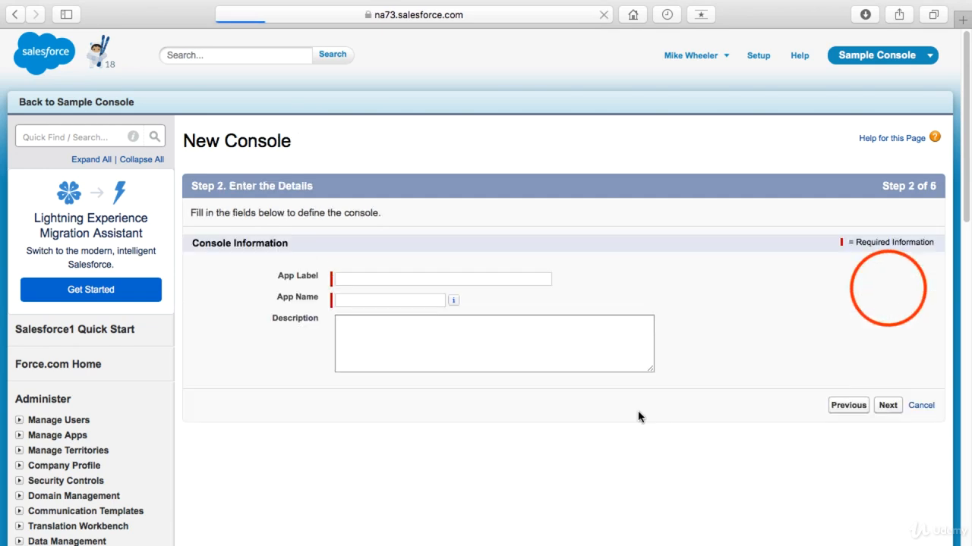
Step: Label the new console app Service Cloud and keep the default Salesforce logo
click(431, 281)
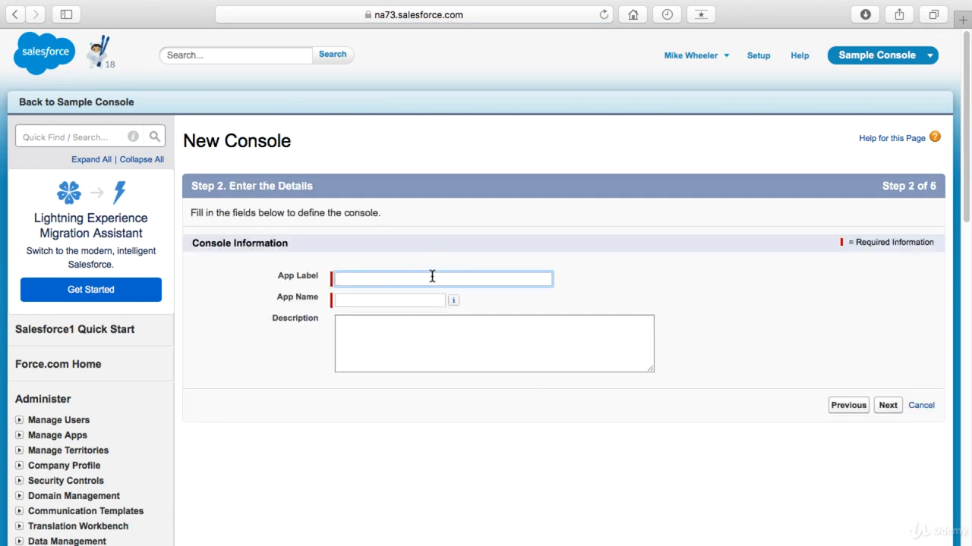
text(Service Cloud)
click(888, 405)
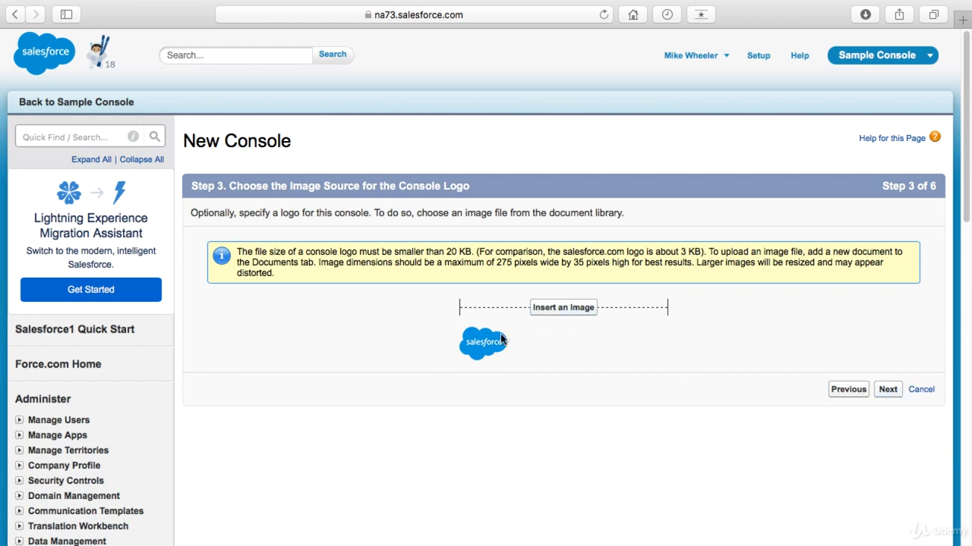
click(888, 390)
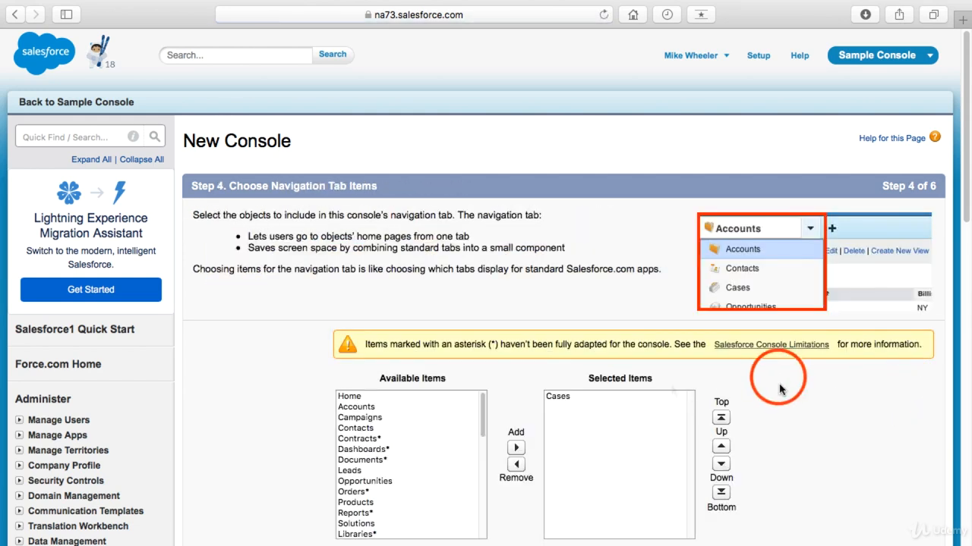
Step: Add Accounts, Contacts, Macros and Surveys to the console's selected navigation tab items
scroll(784, 396, down, 4)
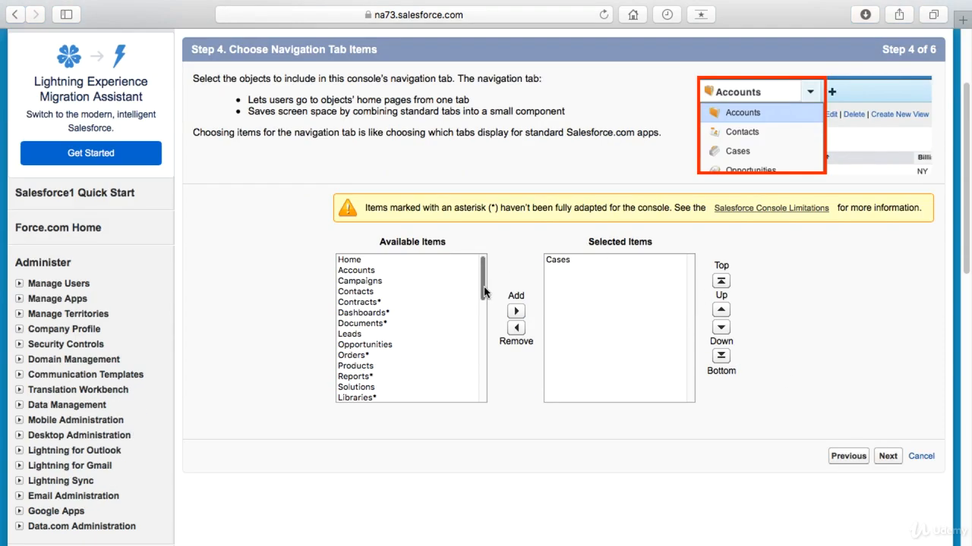
click(354, 271)
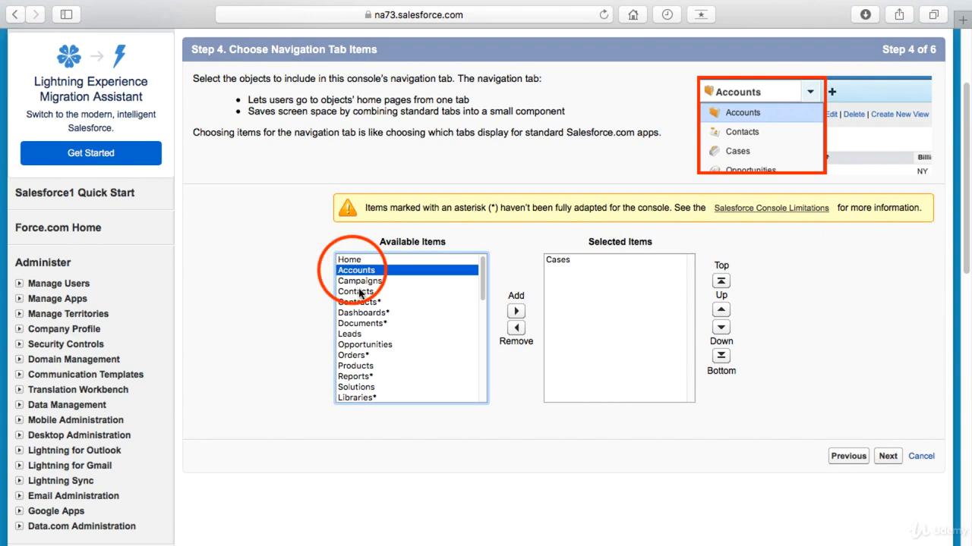
scroll(359, 296, down, 10)
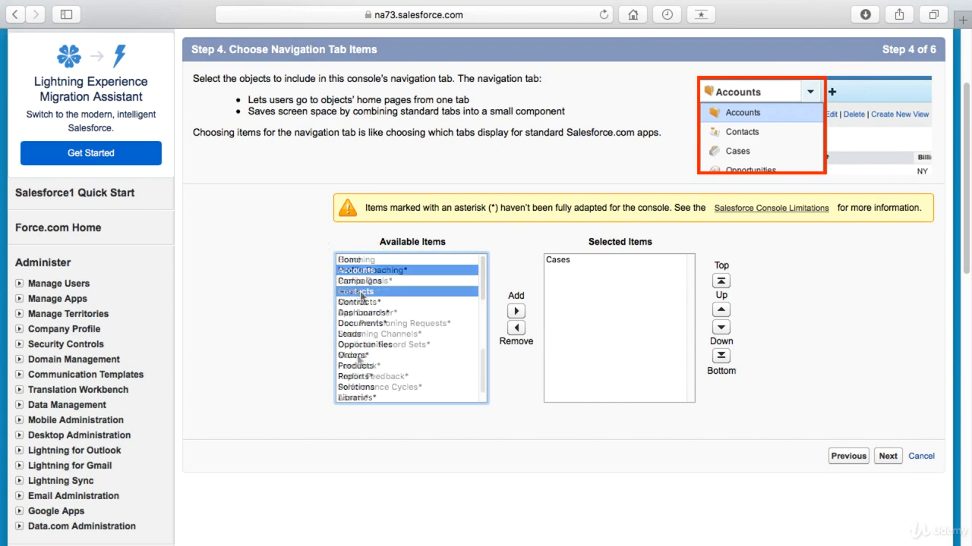
click(357, 356)
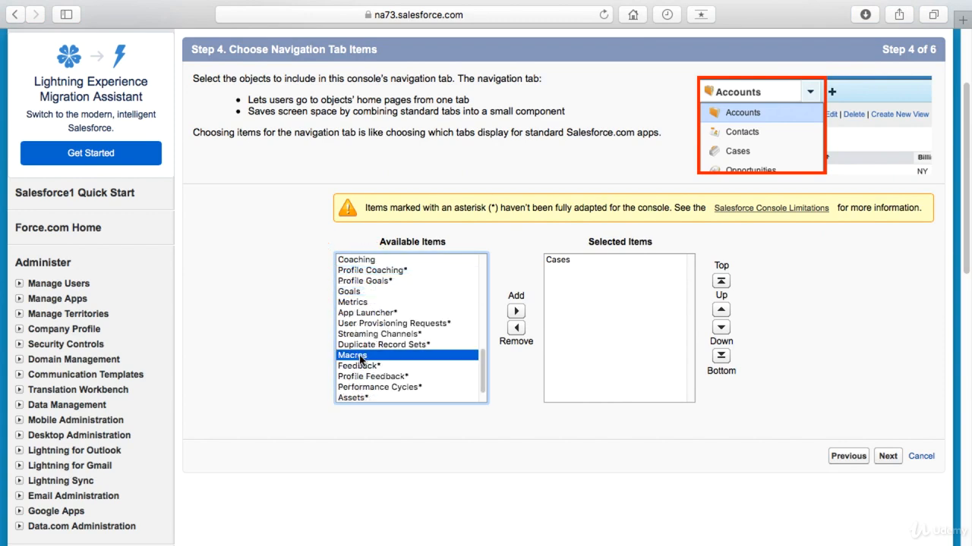
drag(484, 369, 485, 362)
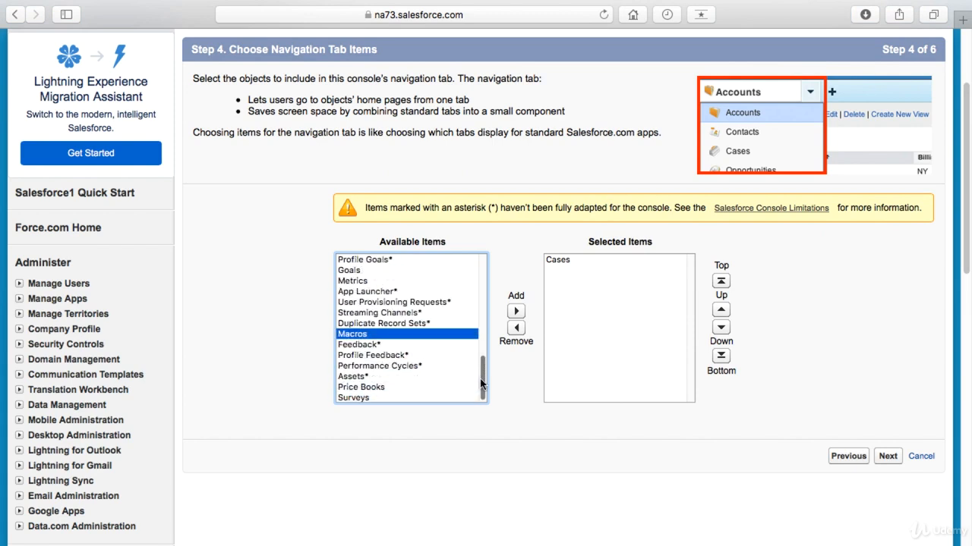
click(382, 398)
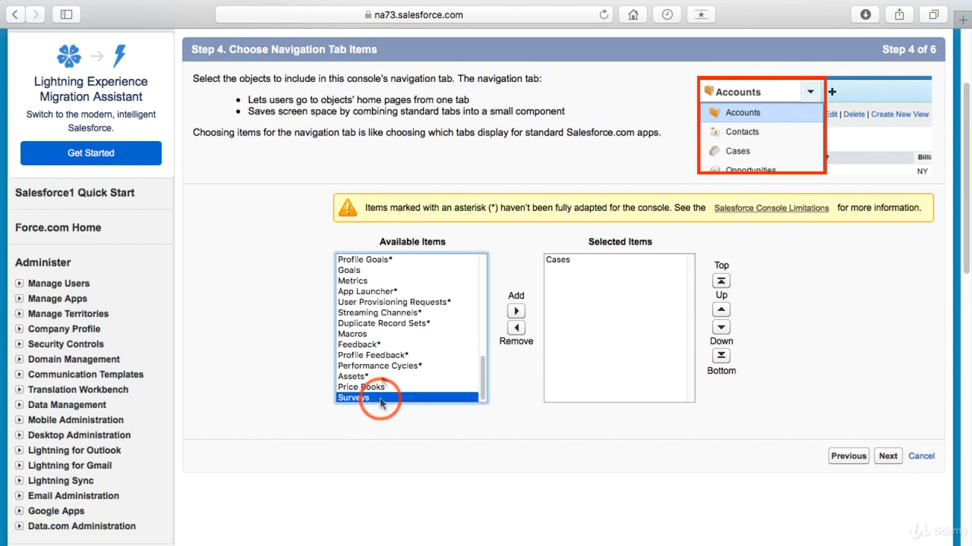
super+click(367, 335)
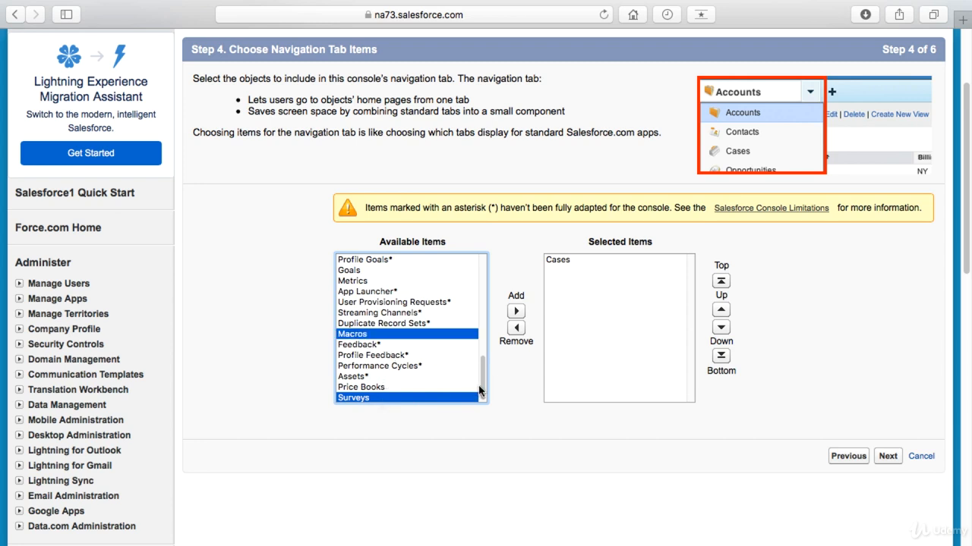
drag(483, 392, 483, 287)
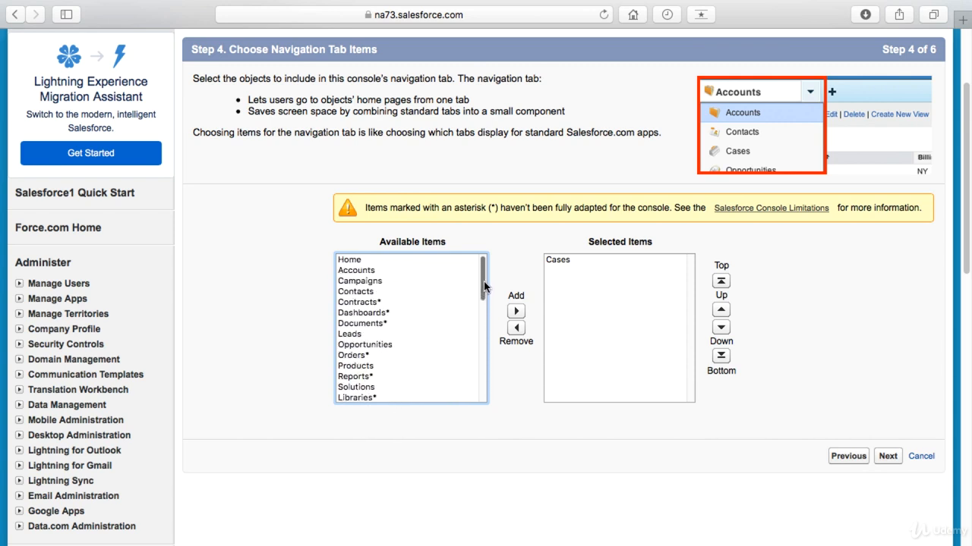
click(369, 271)
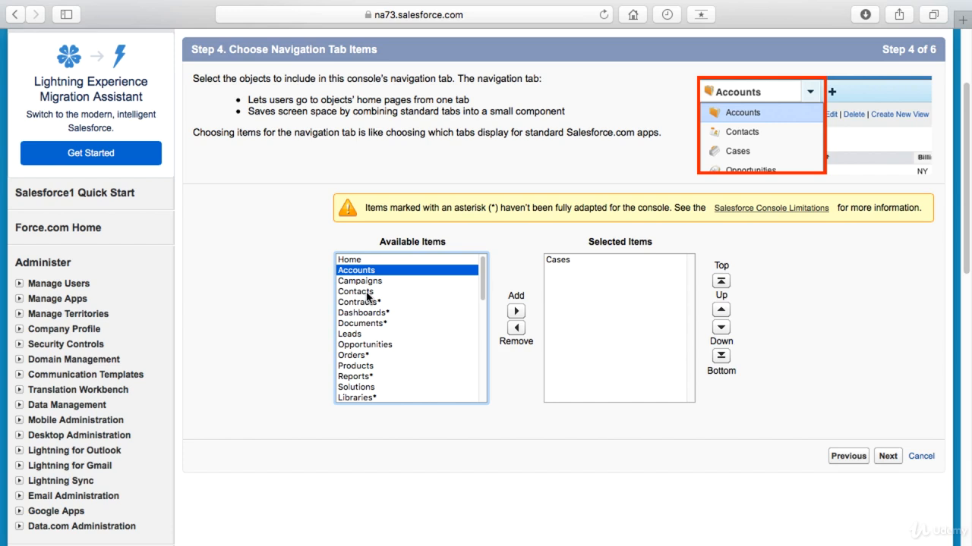
super+click(368, 295)
click(516, 312)
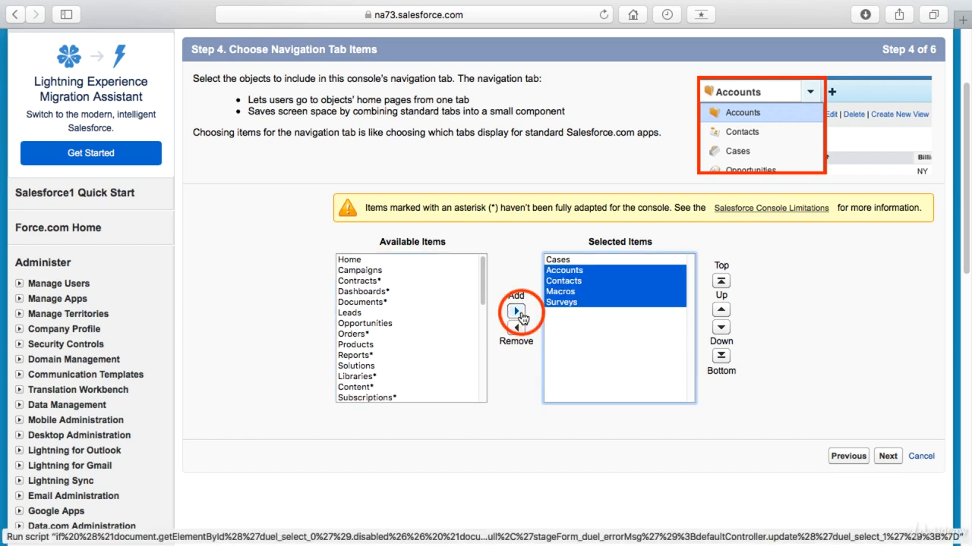
Step: Reorder the selected navigation items so Accounts comes first and Contacts second, ahead of Cases, and accept the list
click(574, 271)
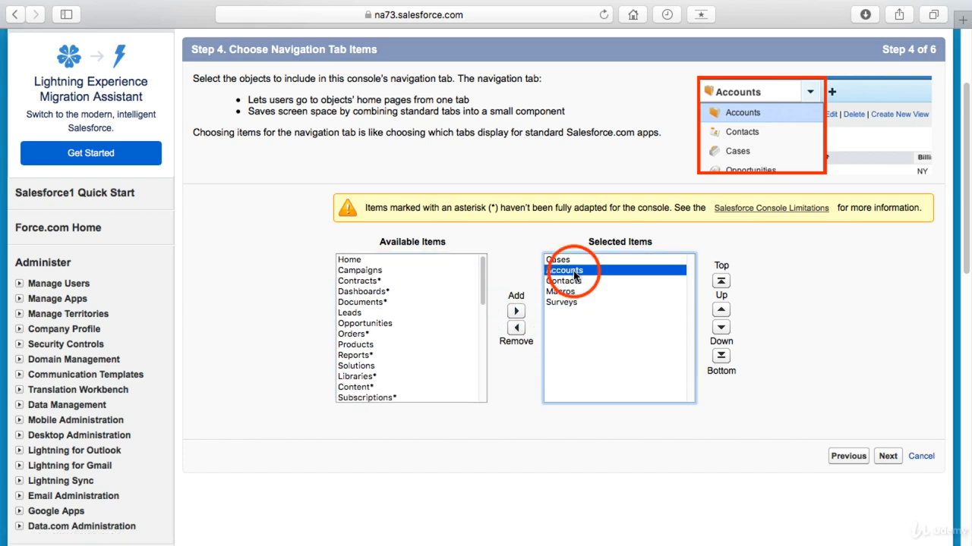
click(721, 281)
click(563, 281)
click(721, 310)
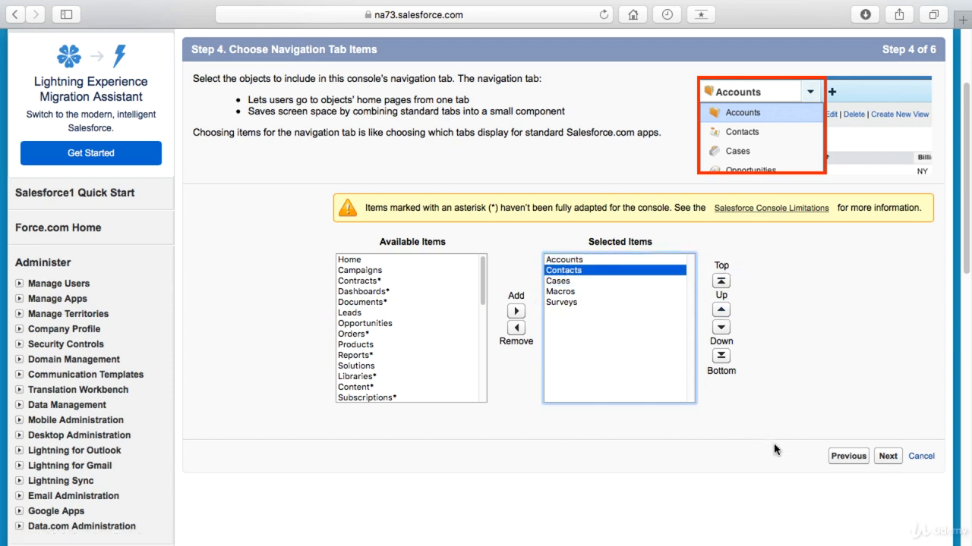
click(888, 456)
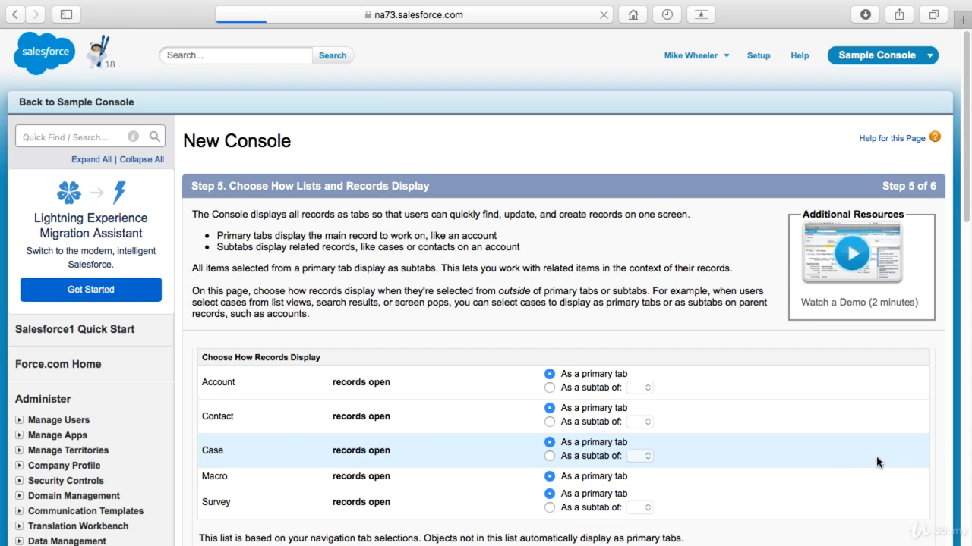
Step: Set Contact records to open as subtabs of Account Name (Account), Case of Contact Name (Contact), and Survey of Account (Account)
scroll(672, 418, down, 2)
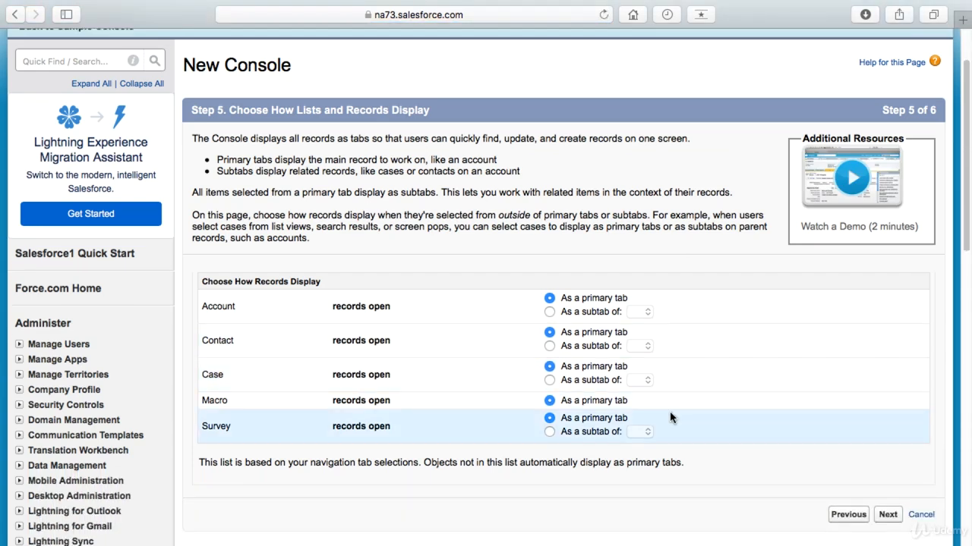
scroll(672, 418, down, 1)
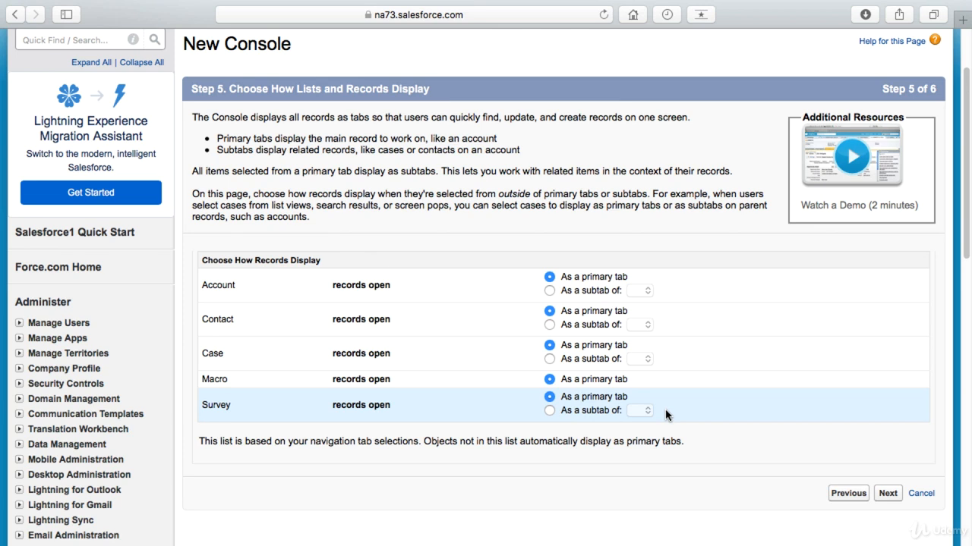
click(563, 489)
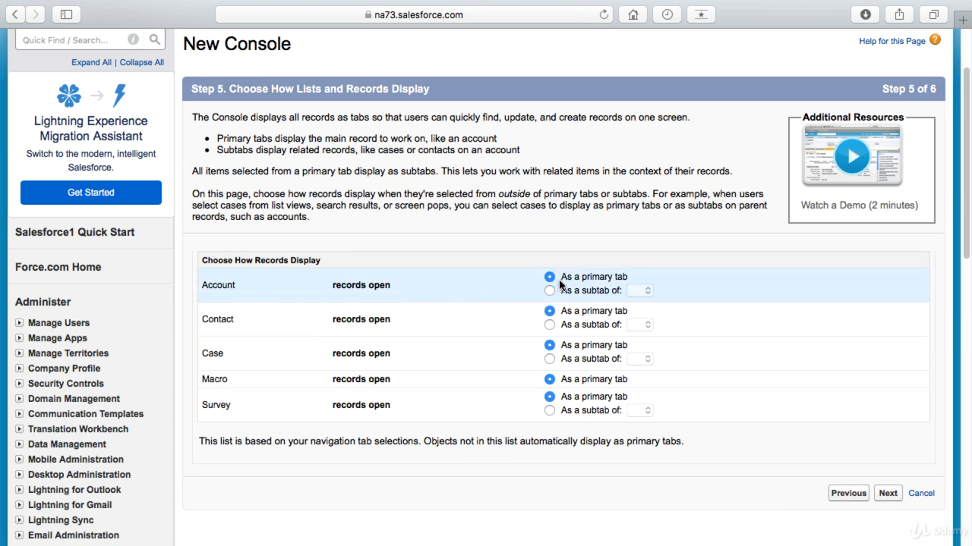
click(552, 325)
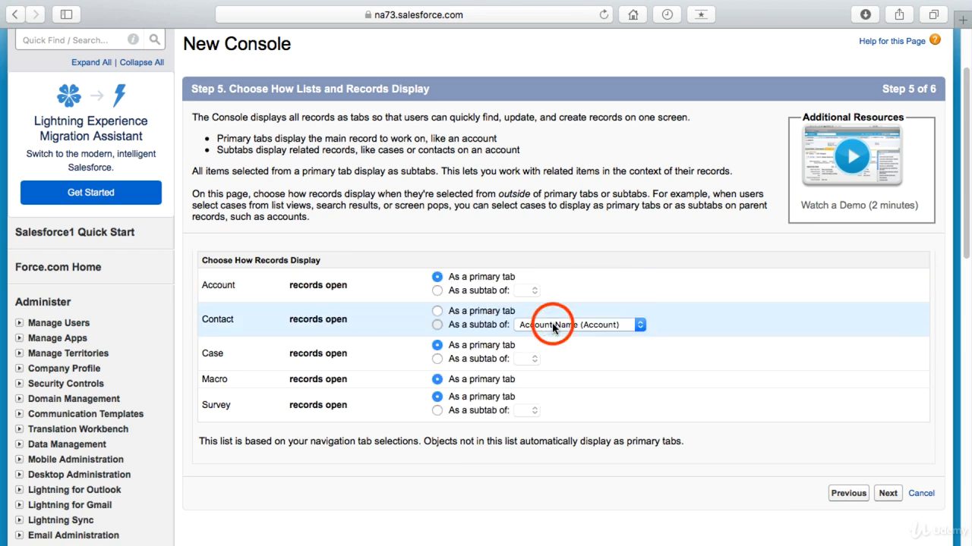
click(437, 360)
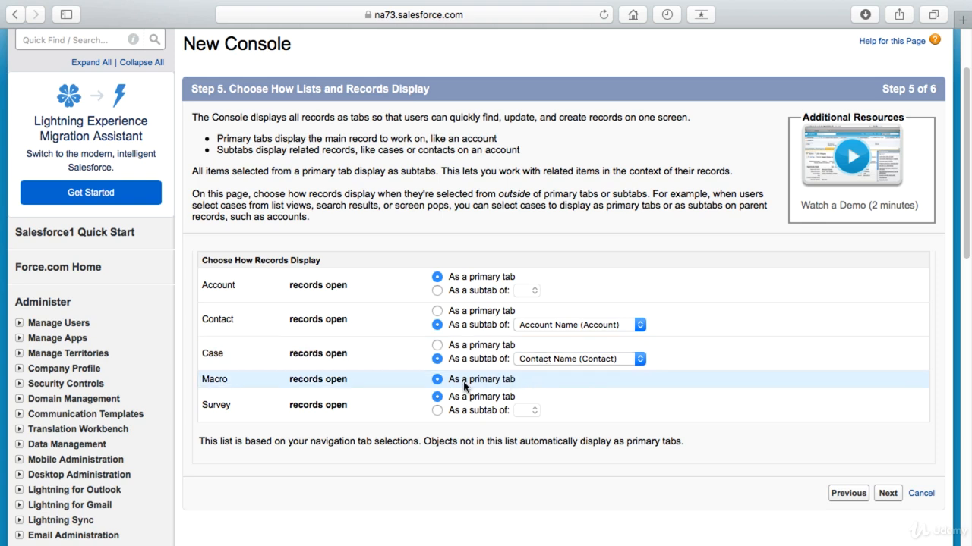
click(436, 411)
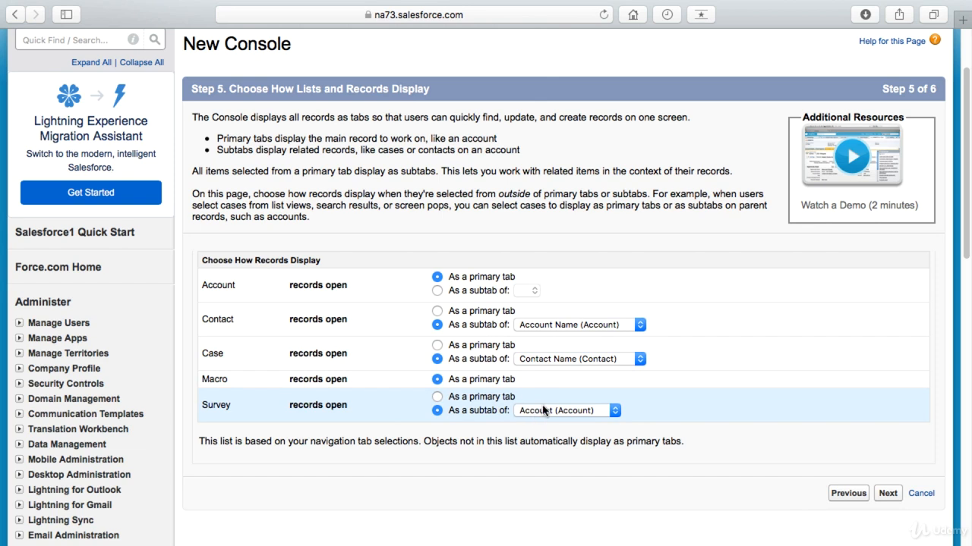
click(885, 495)
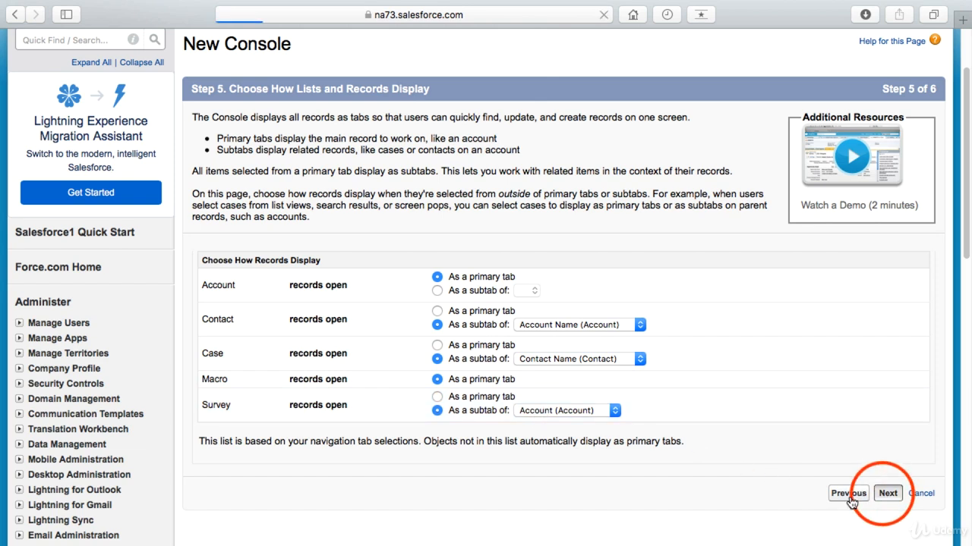
Step: Make the console visible to all user profiles and save the new app
scroll(771, 459, down, 5)
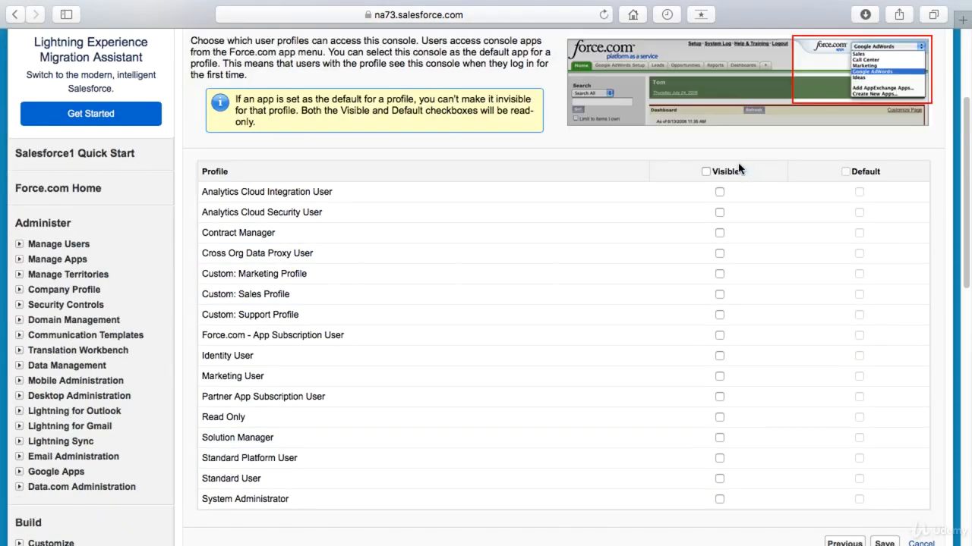
click(706, 171)
scroll(727, 354, down, 4)
click(880, 408)
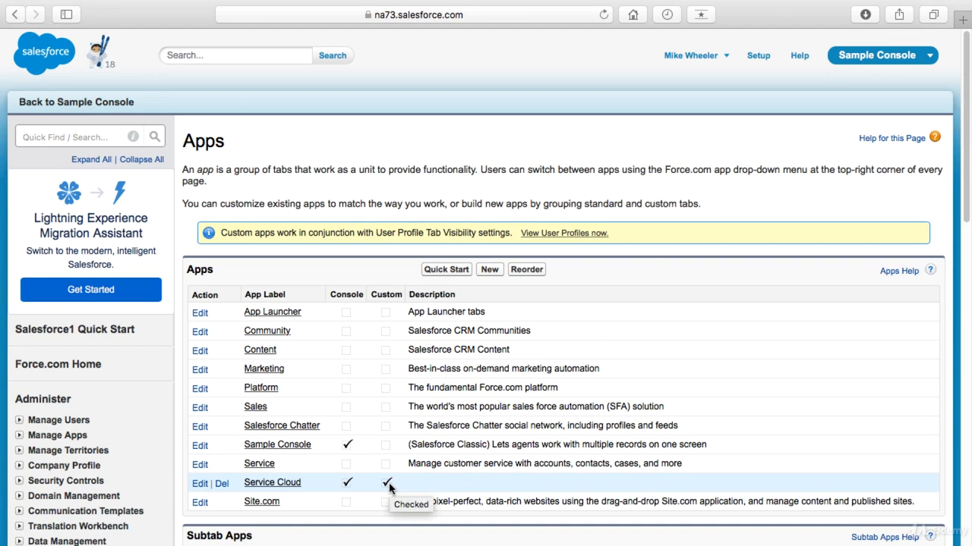
Step: Switch to the Service Cloud console and open the Dickenson plc account record
click(929, 59)
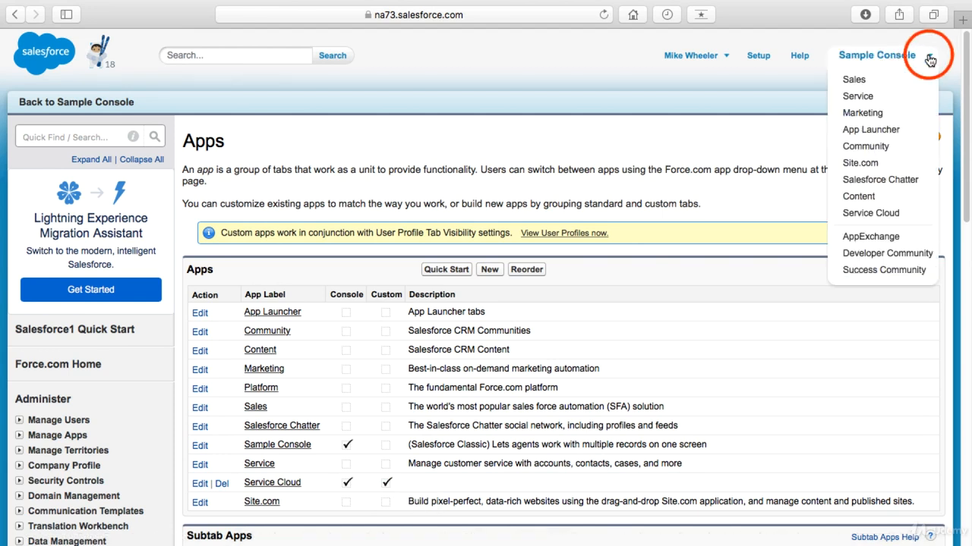
click(865, 213)
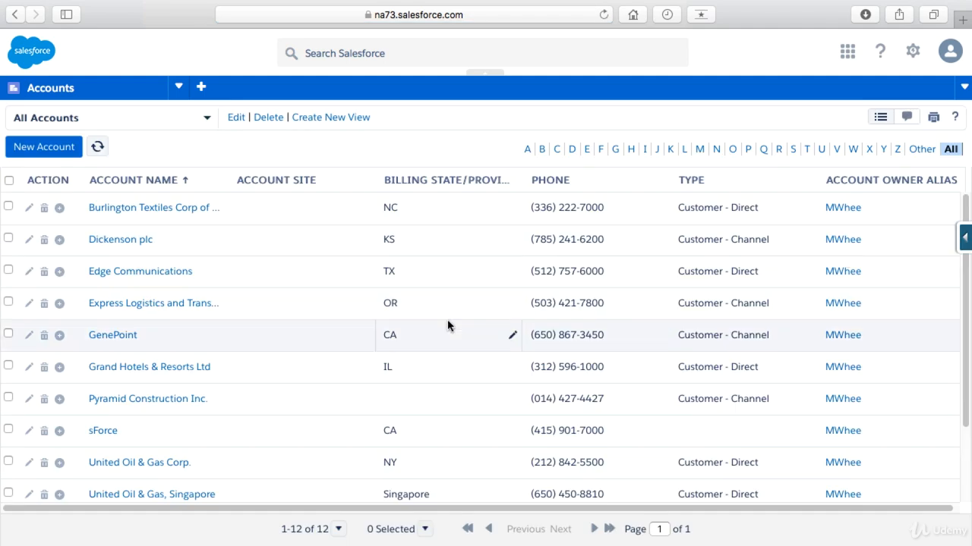
click(127, 240)
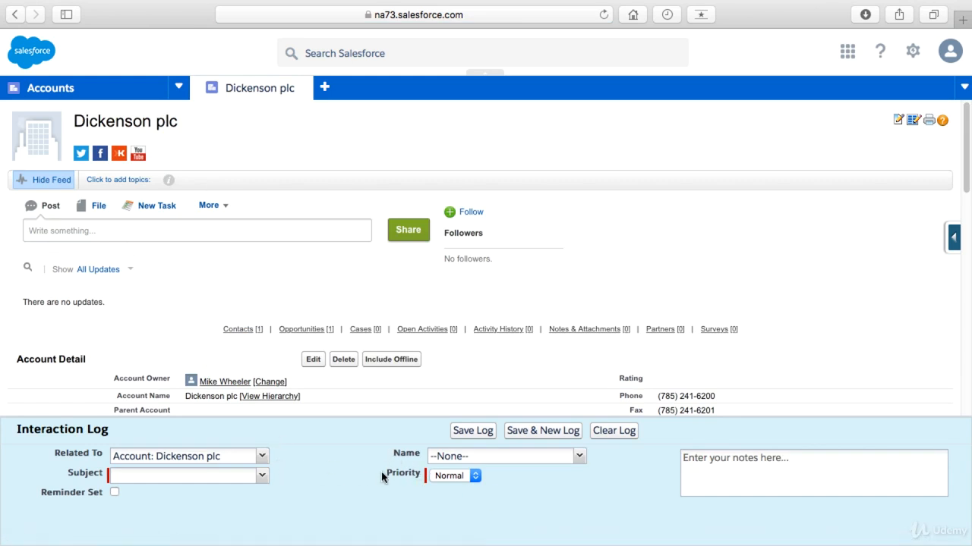
Step: Return to Setup, search for apps, and open the Service Cloud custom app for editing
click(912, 51)
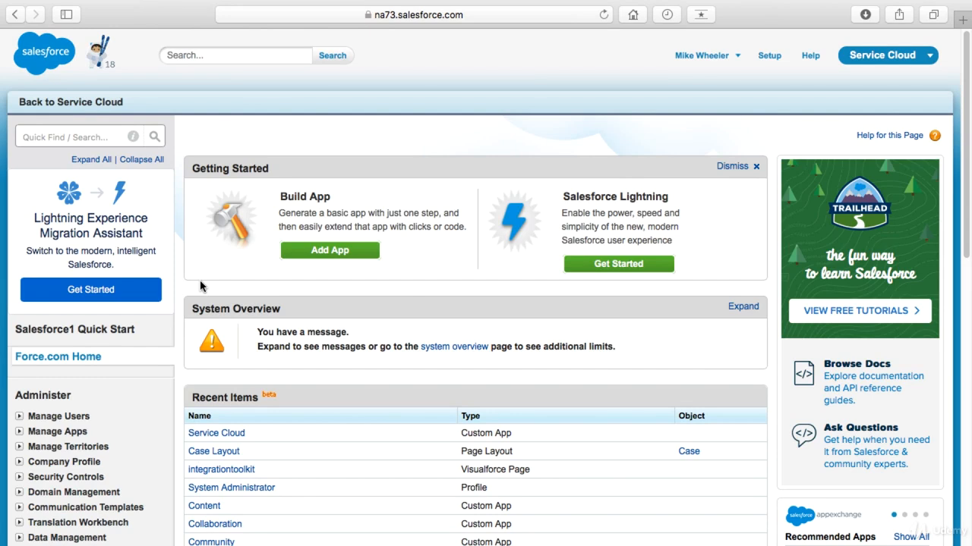
click(99, 136)
text(apps)
click(50, 395)
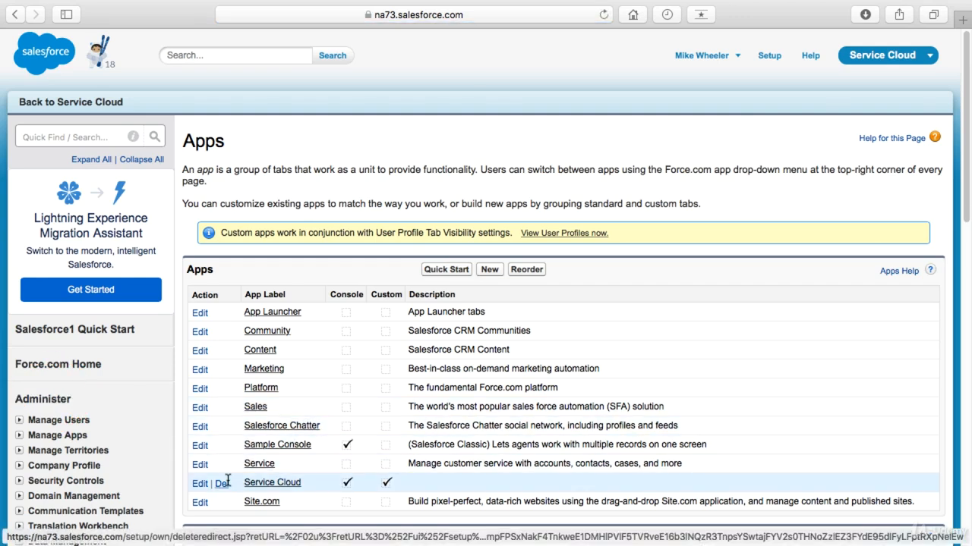
click(200, 486)
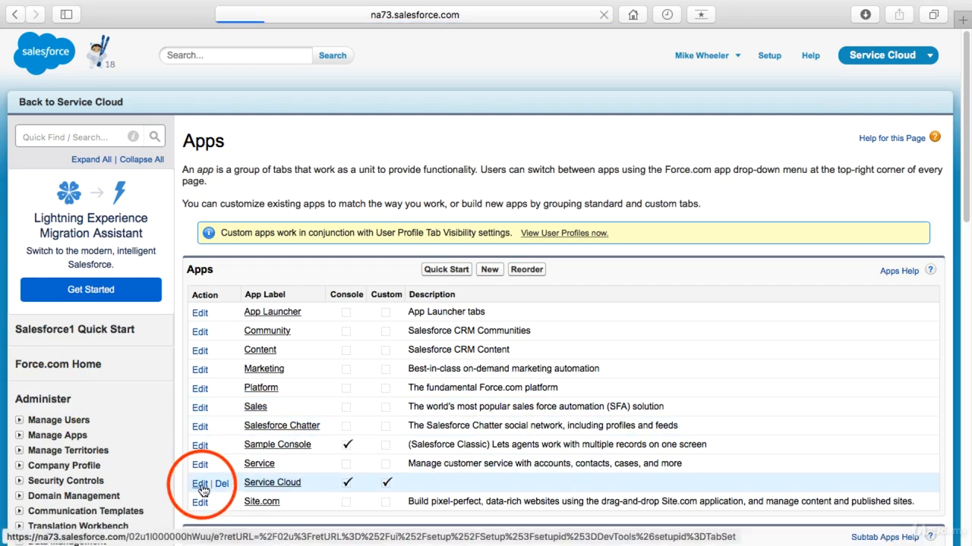
Step: Set the Service Cloud app's description to "Custom Console application"
click(404, 286)
text(Custom Console application)
scroll(530, 407, down, 5)
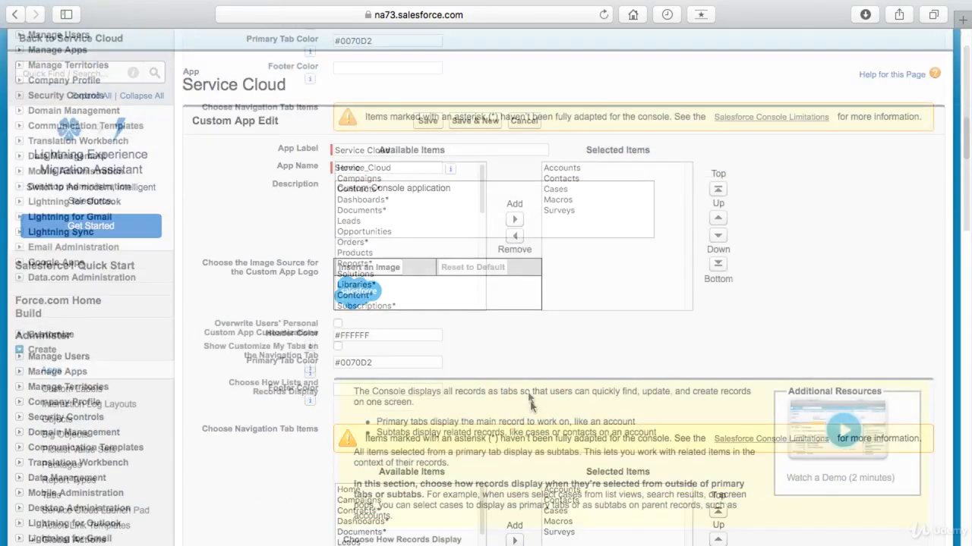
Step: Set the list placement to Pinned to top with a height of 30 percent
scroll(435, 362, down, 5)
scroll(434, 361, down, 5)
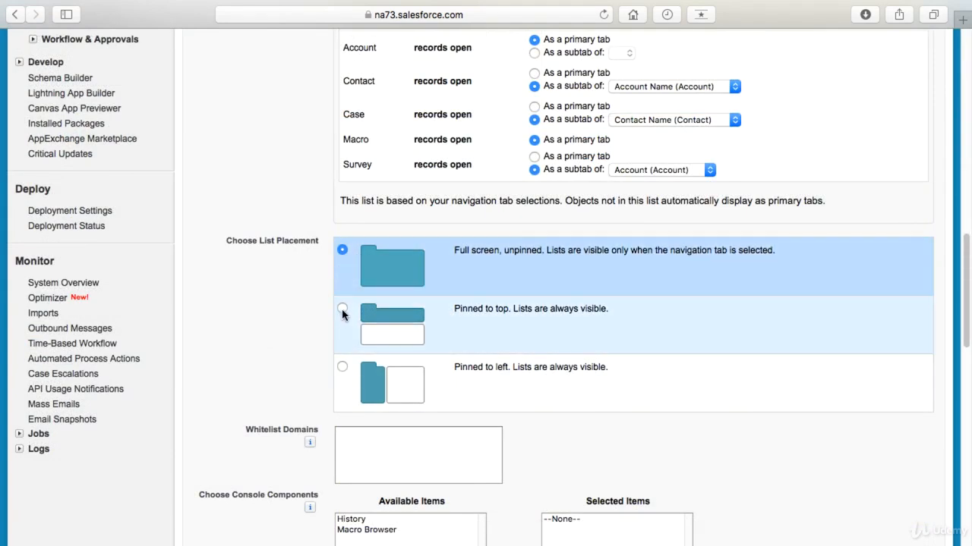
click(343, 308)
click(519, 328)
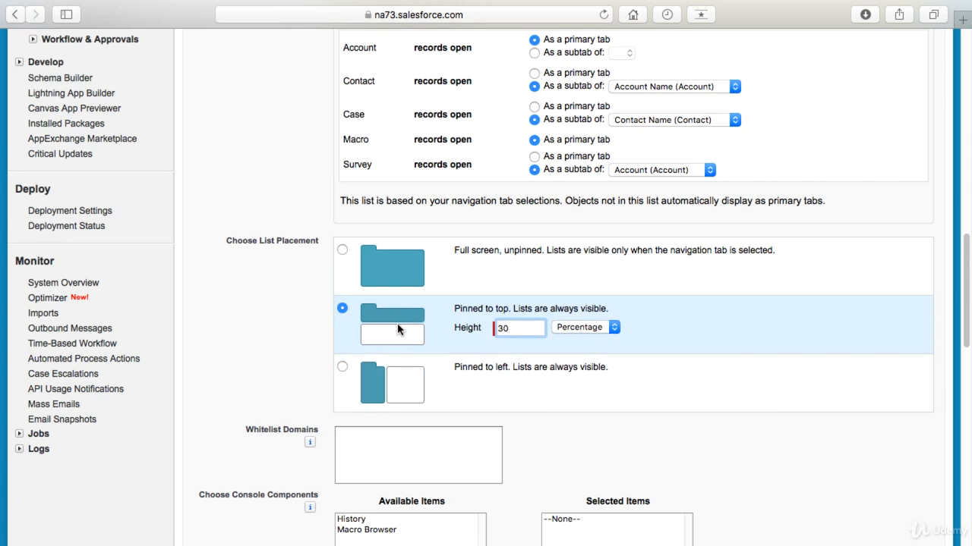
click(585, 433)
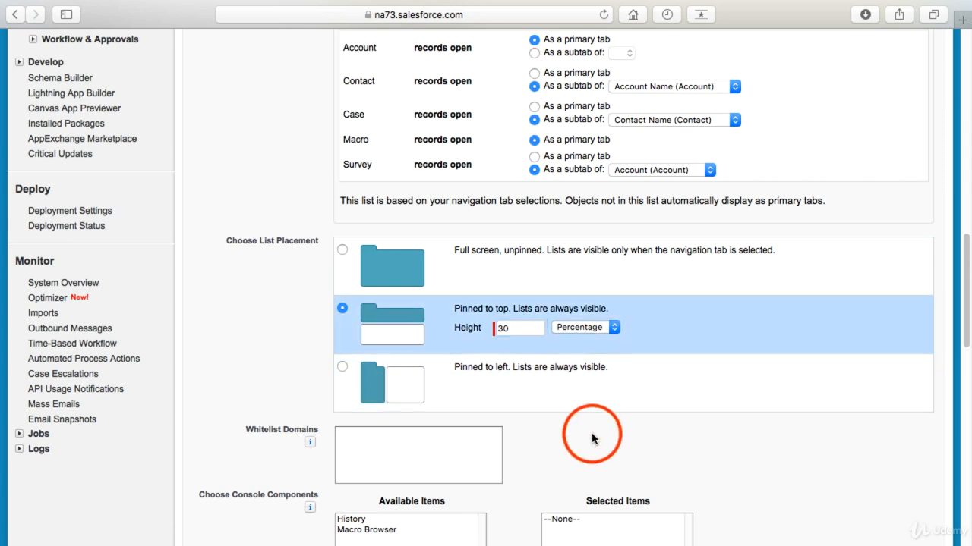
Step: Add the History and Macro Browser components to the console's selected components
scroll(579, 438, down, 3)
scroll(569, 438, down, 2)
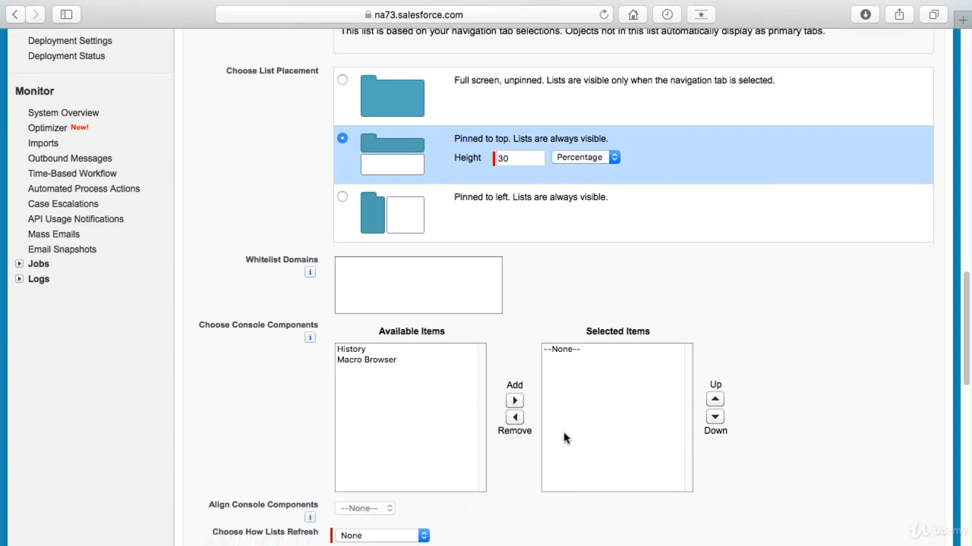
click(349, 351)
shift+click(350, 360)
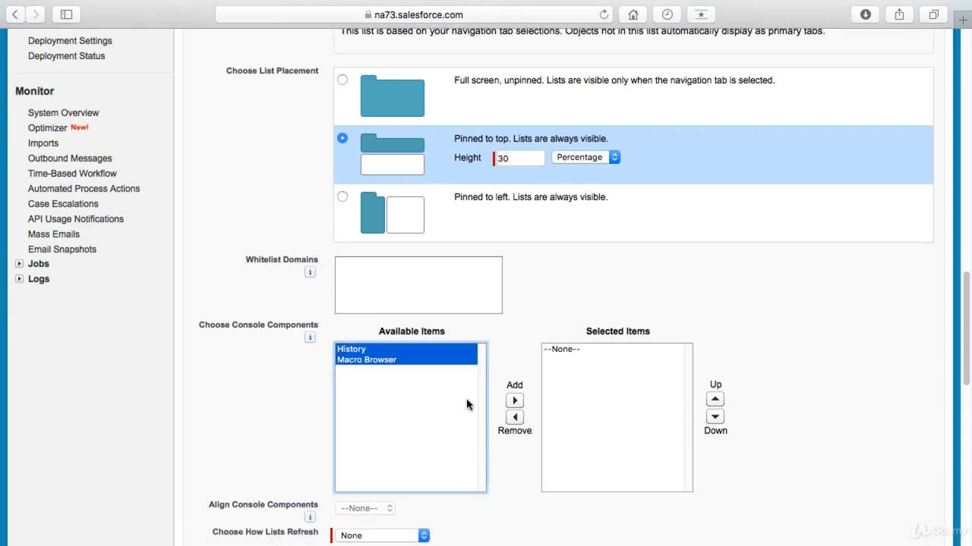
click(514, 400)
Step: Set lists to refresh with Refresh List Rows and detail pages to refresh with Flag
scroll(507, 415, down, 6)
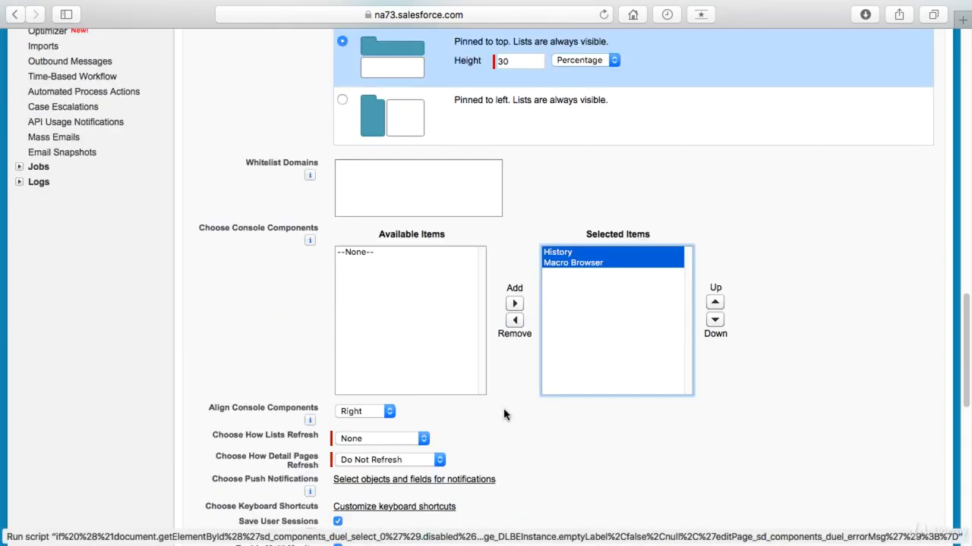
scroll(474, 402, down, 4)
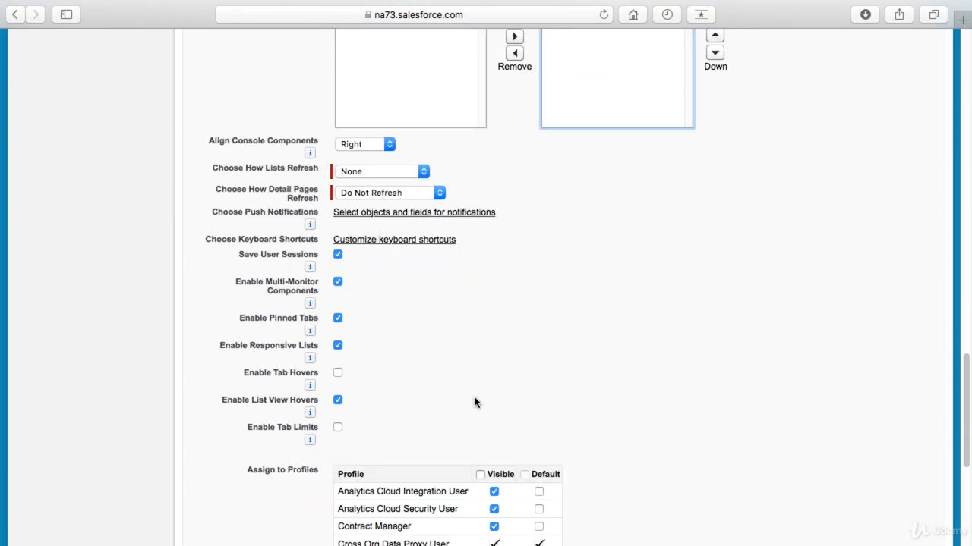
click(397, 172)
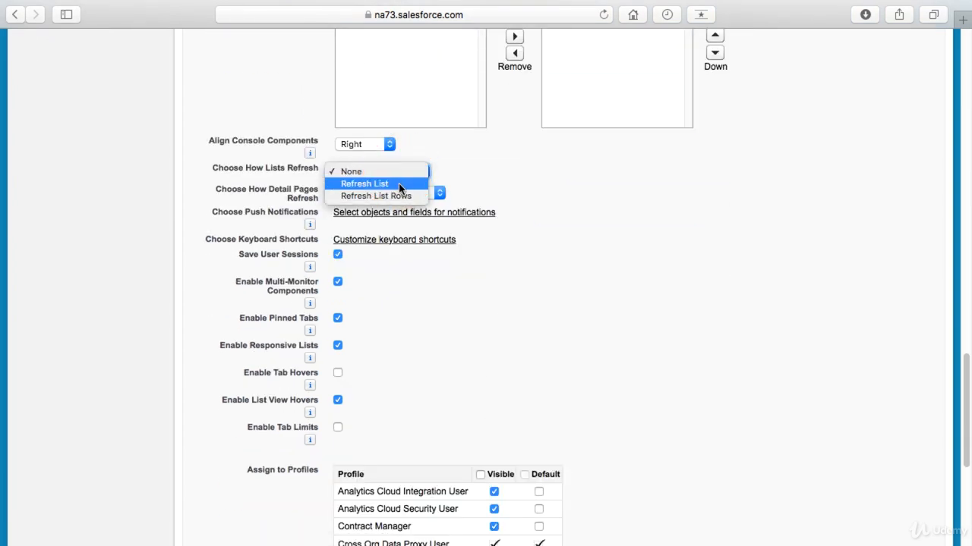
click(399, 195)
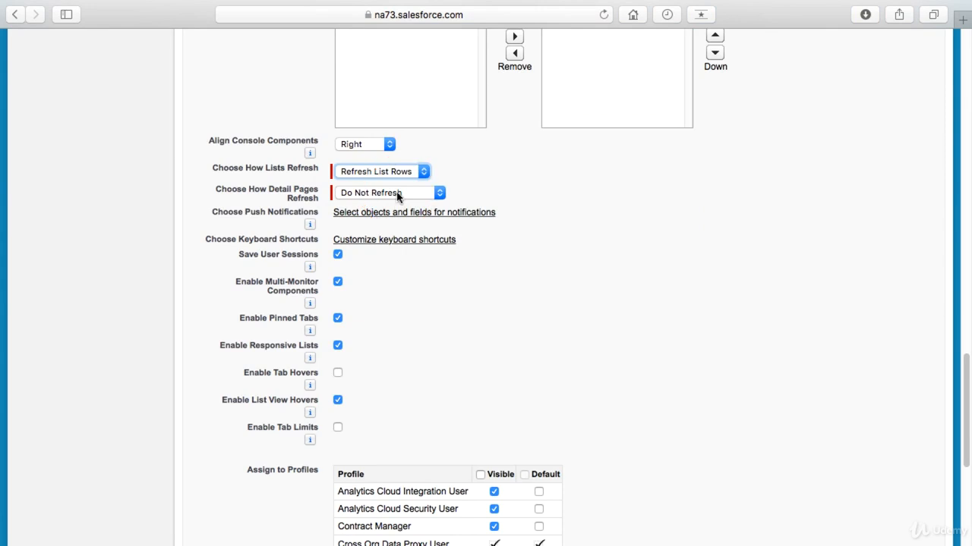
click(400, 195)
click(402, 218)
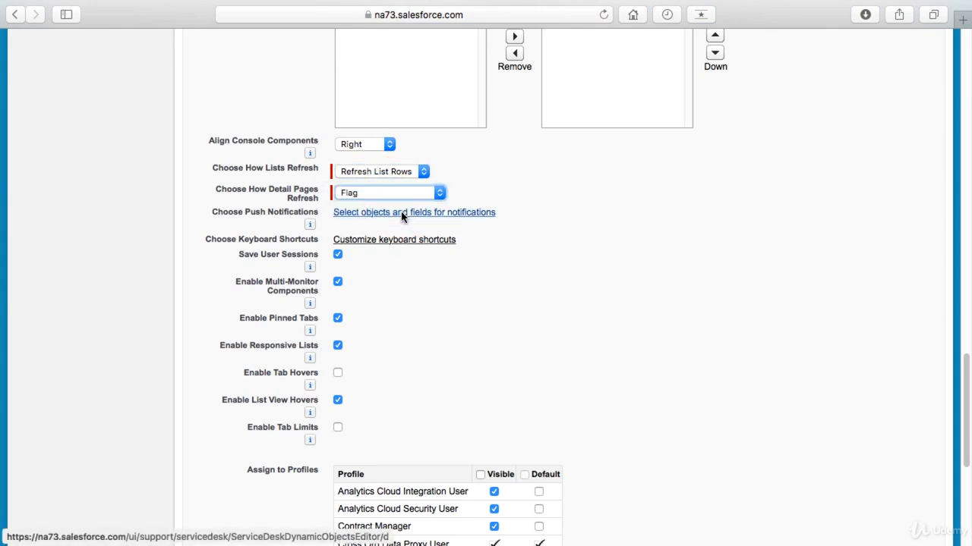
Step: Enable tab limits, make the app the default for the System Administrator profile, and save it
click(338, 427)
scroll(401, 409, down, 1)
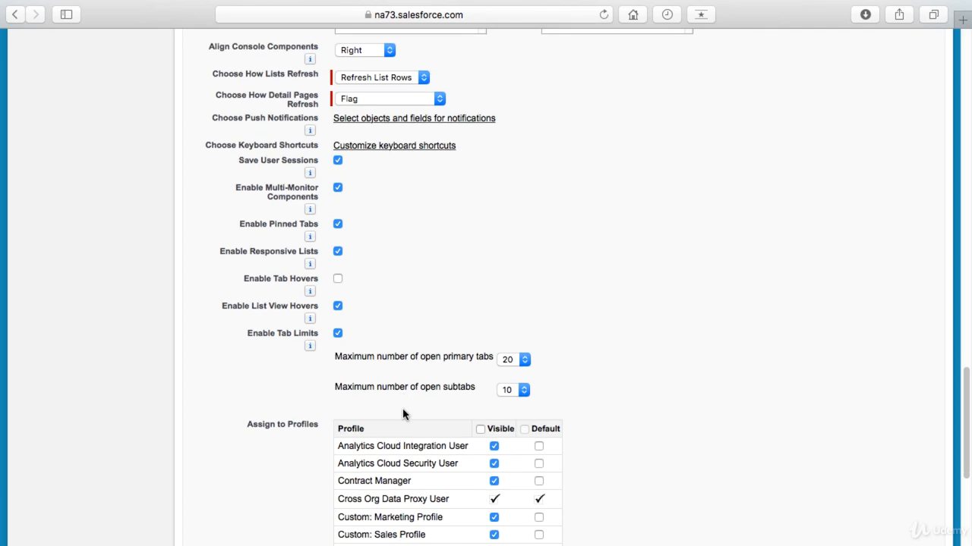
scroll(582, 356, down, 5)
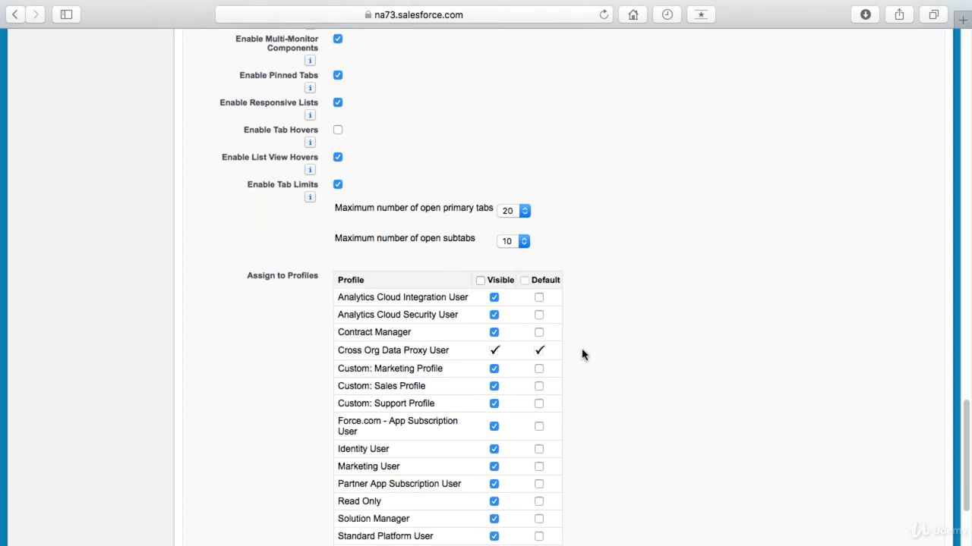
scroll(582, 356, down, 4)
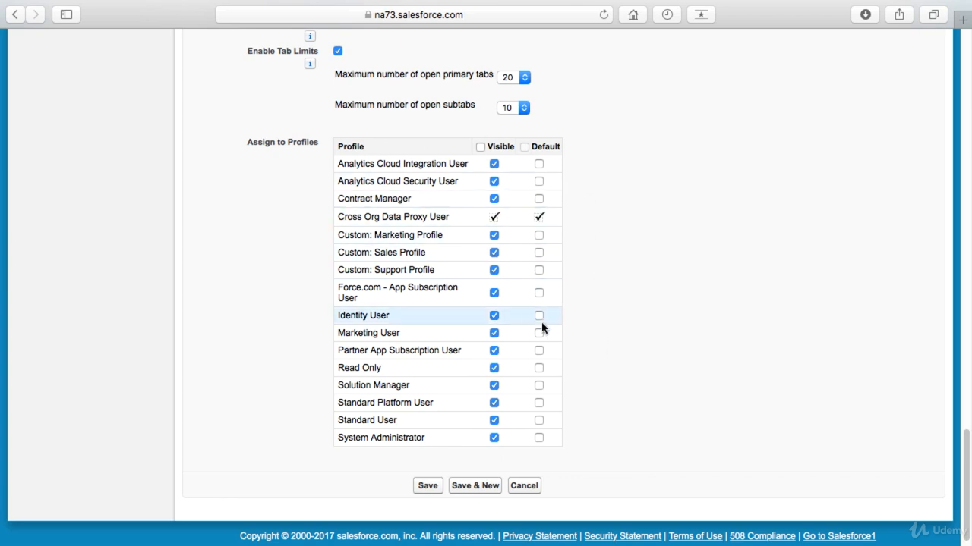
click(604, 365)
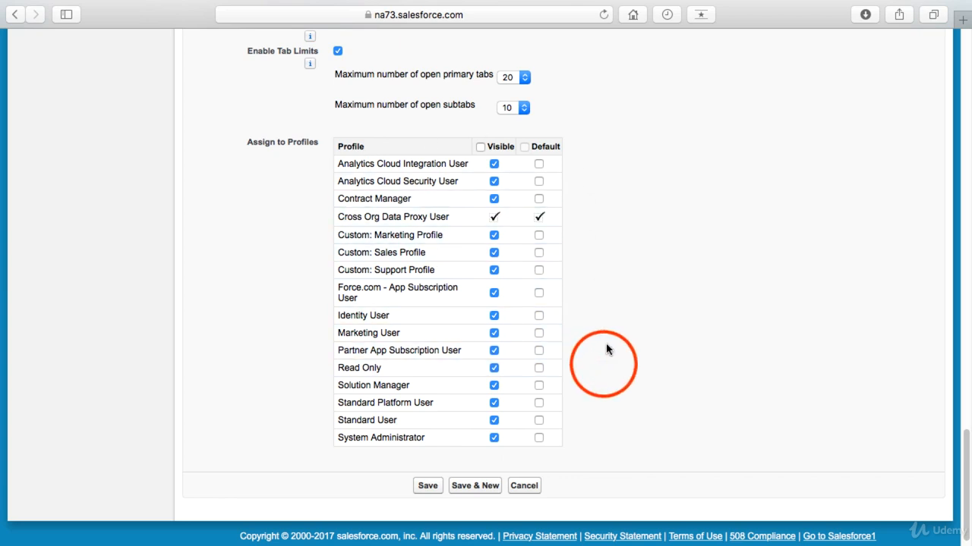
click(540, 439)
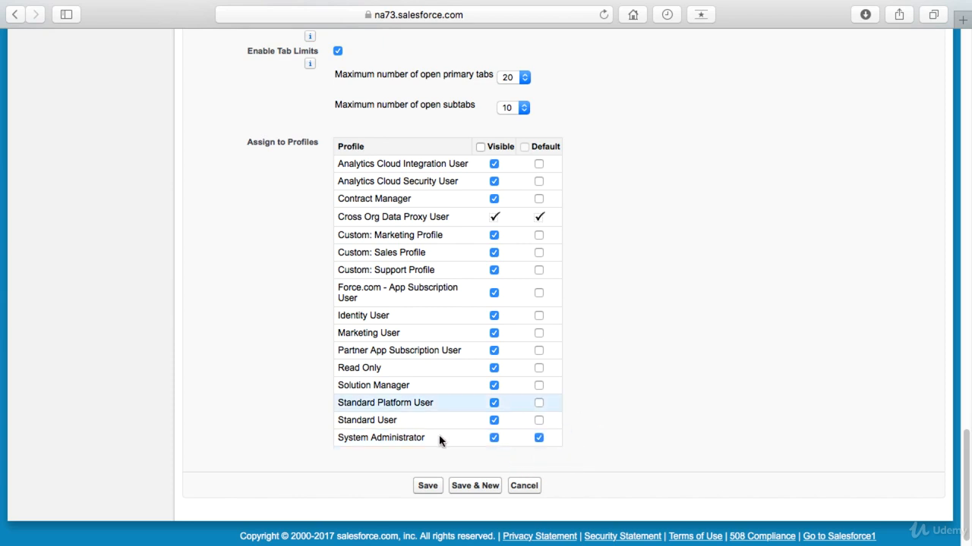
click(428, 487)
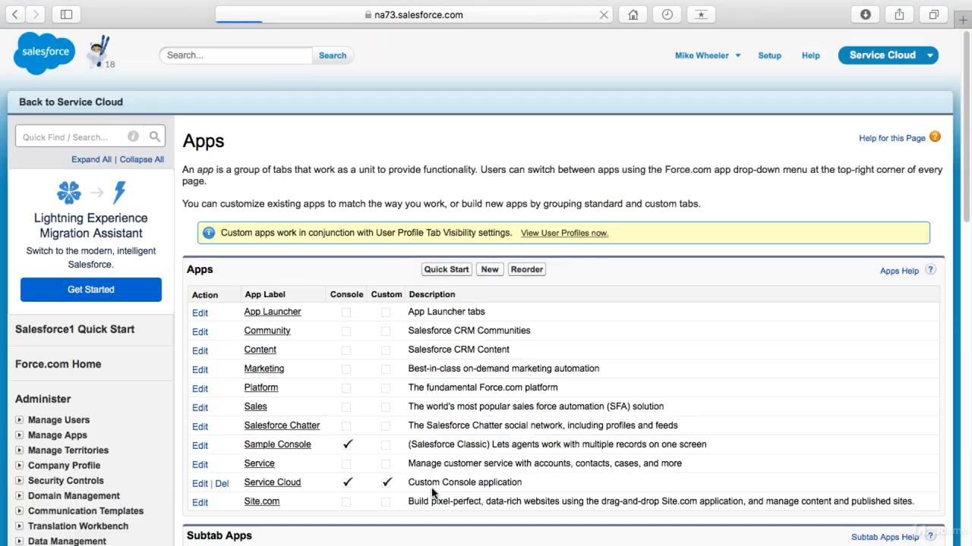
Step: Return to the Service Cloud console and switch the navigation item from Accounts to Cases
click(88, 110)
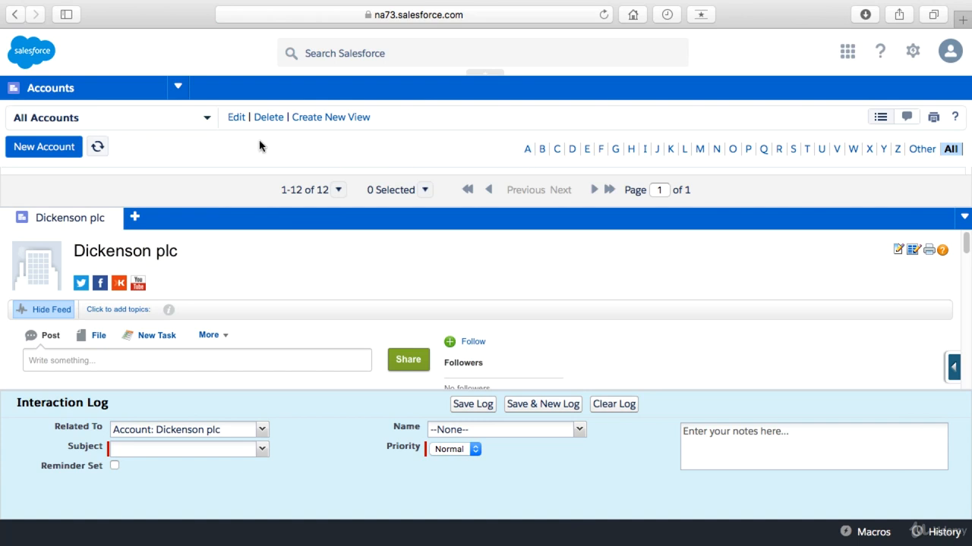
click(210, 121)
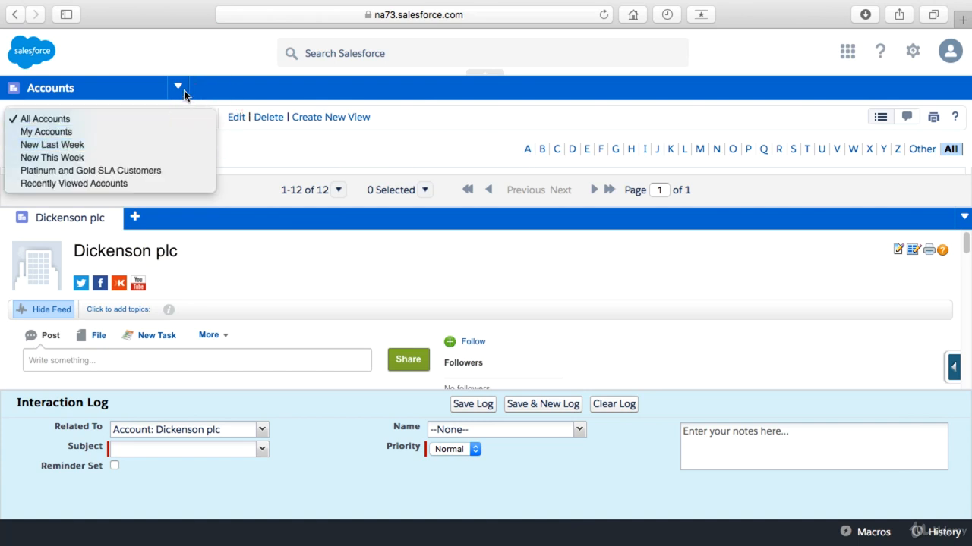
click(182, 92)
click(72, 160)
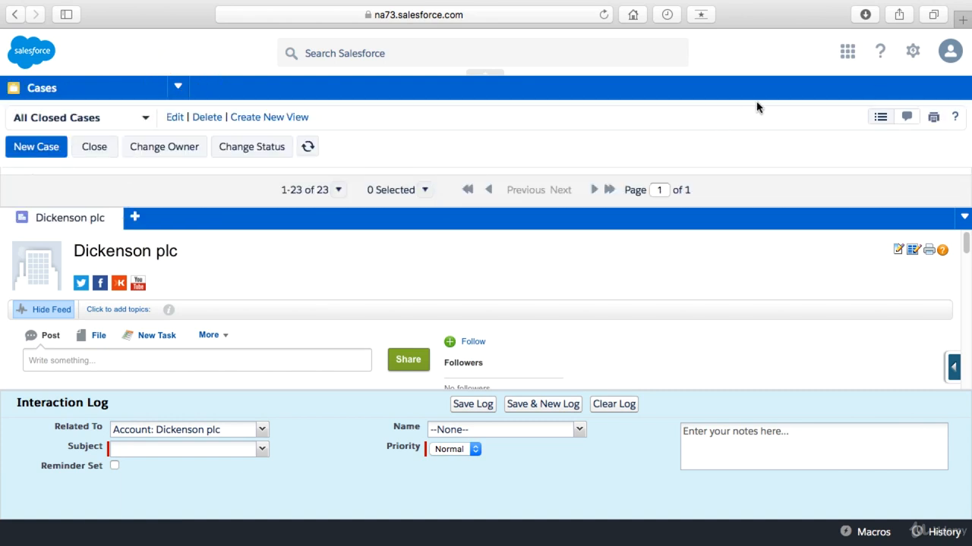
Step: Go back to Setup and open the recently used Service Cloud custom app for editing
click(913, 51)
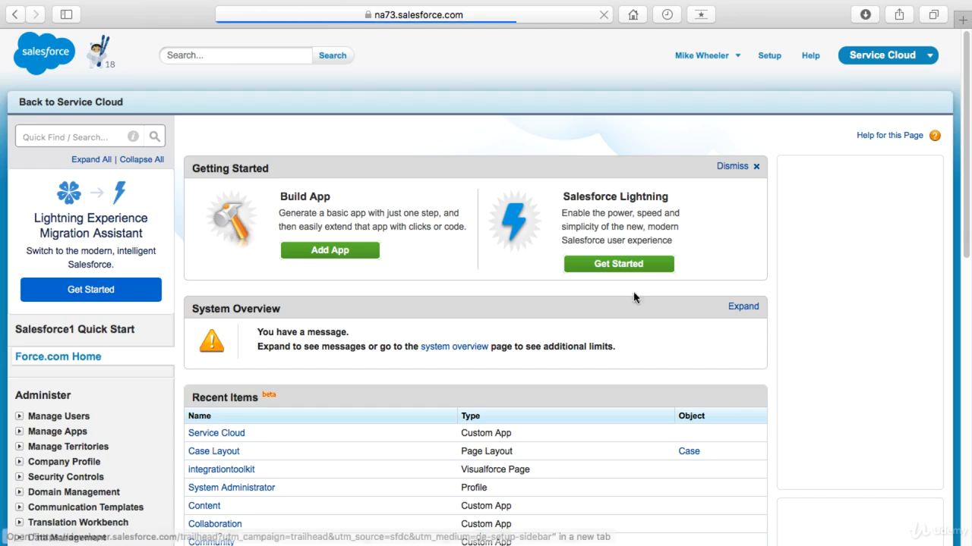
click(216, 434)
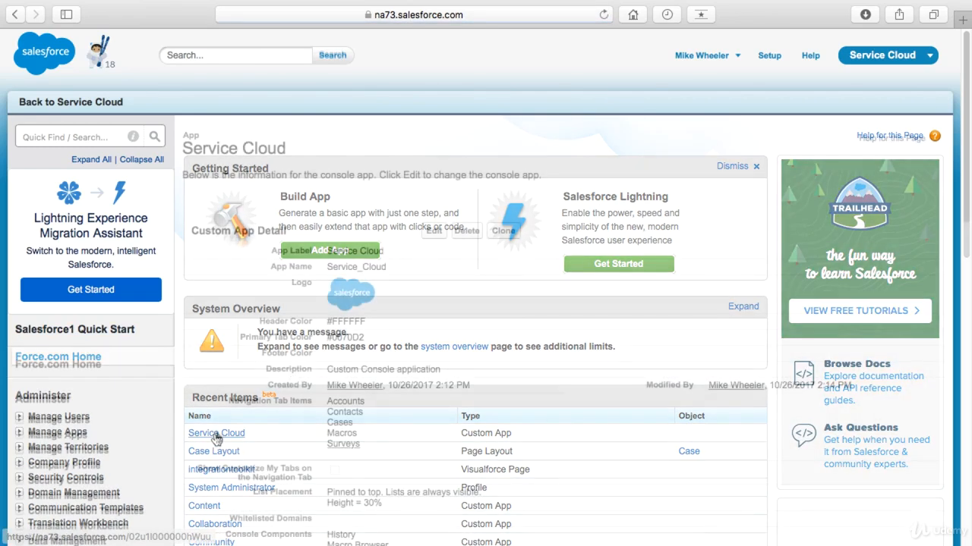
click(434, 231)
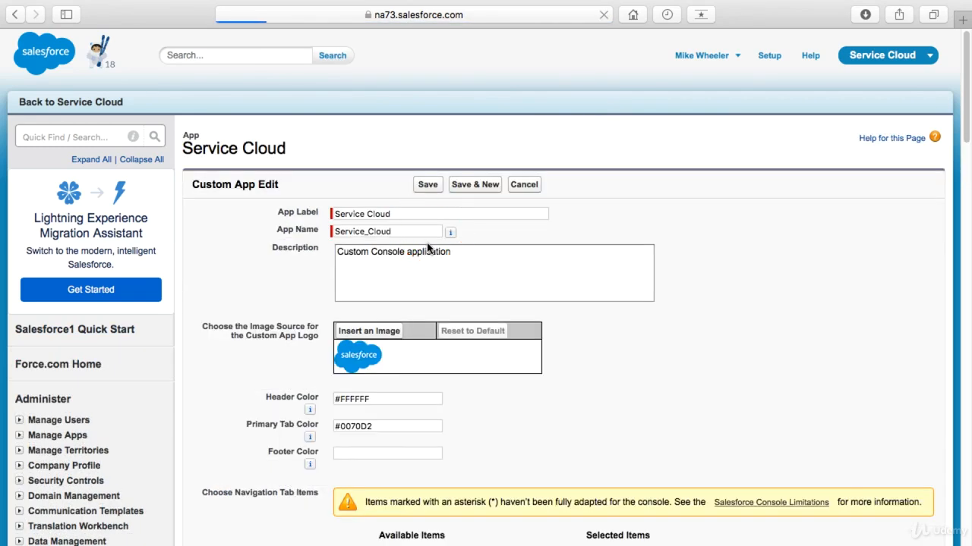
Step: Set the height of the top-pinned lists to 50 percent and save the app
scroll(607, 329, down, 5)
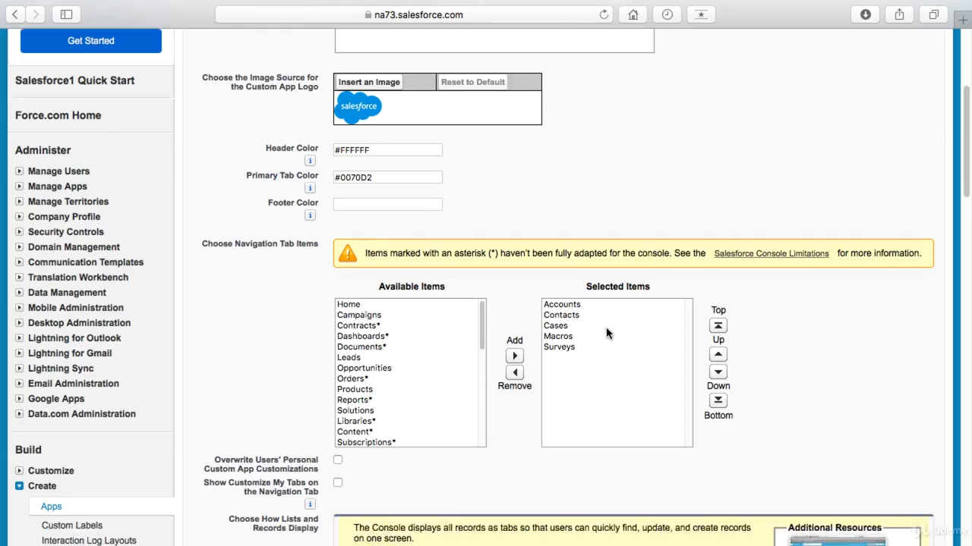
scroll(607, 333, down, 5)
scroll(607, 330, down, 7)
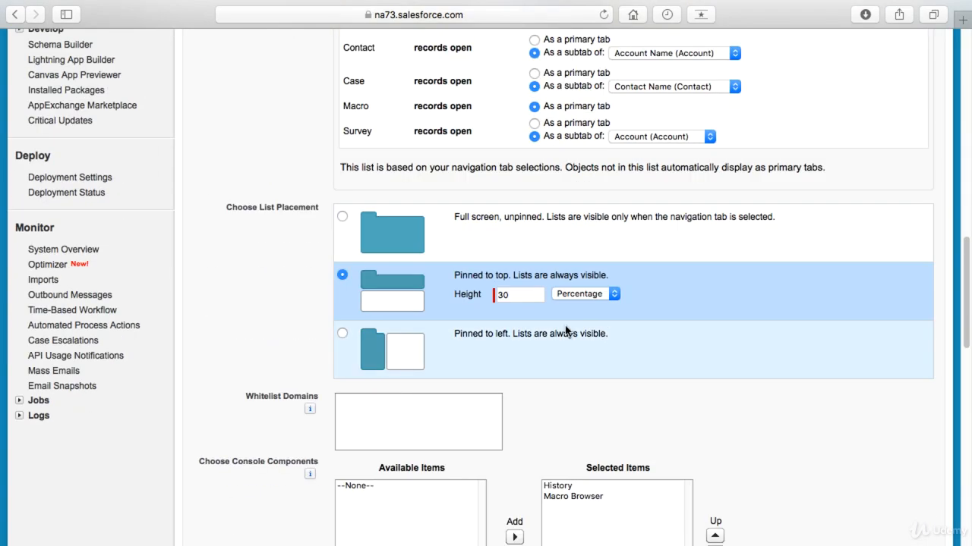
click(502, 295)
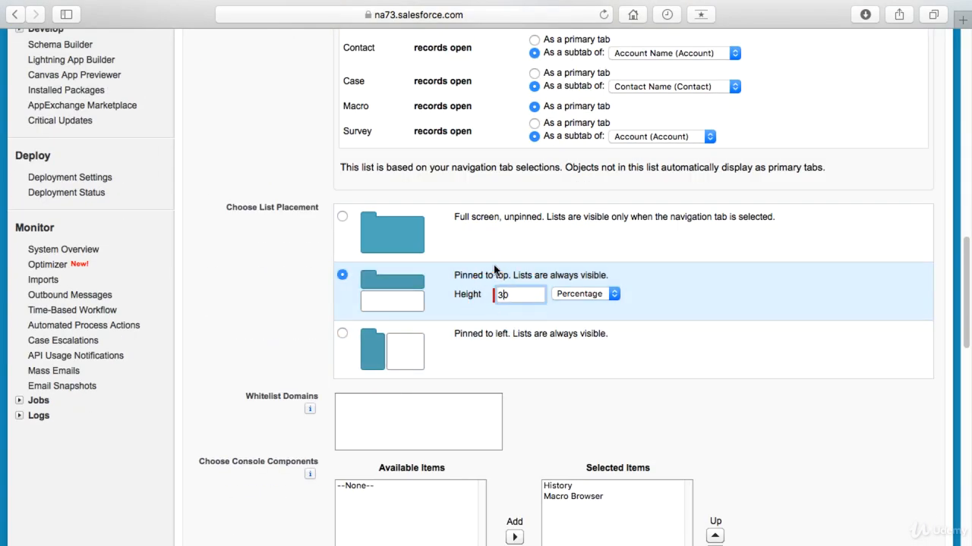
text(5)
click(622, 415)
scroll(620, 420, down, 4)
scroll(620, 420, down, 11)
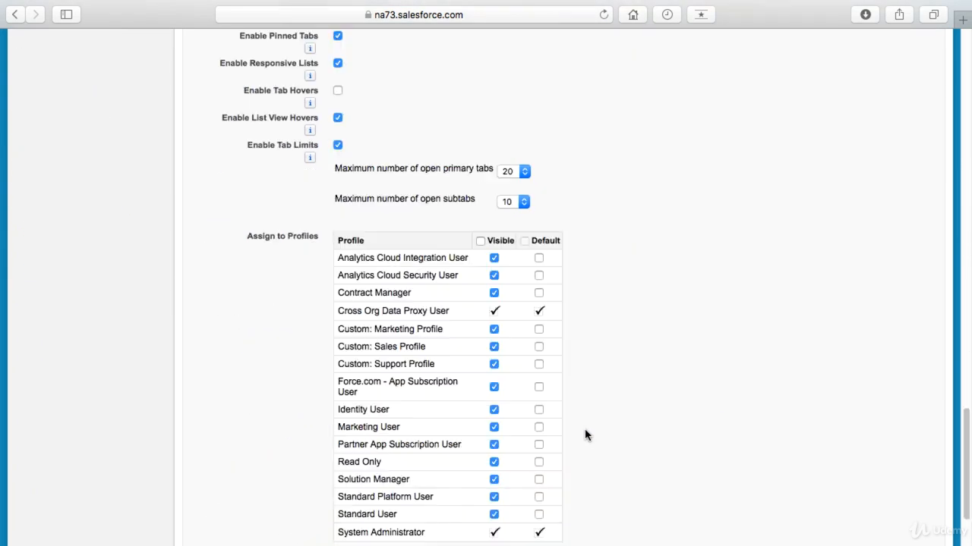
click(422, 477)
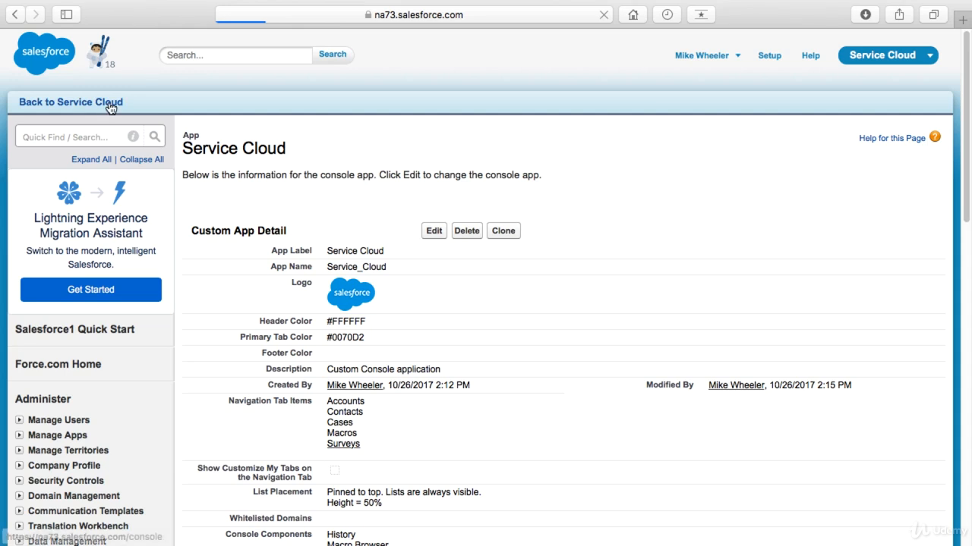
Step: Back in the reloaded Service Cloud console, collapse the Interaction Log and enlarge the pinned case list to show its rows
click(109, 101)
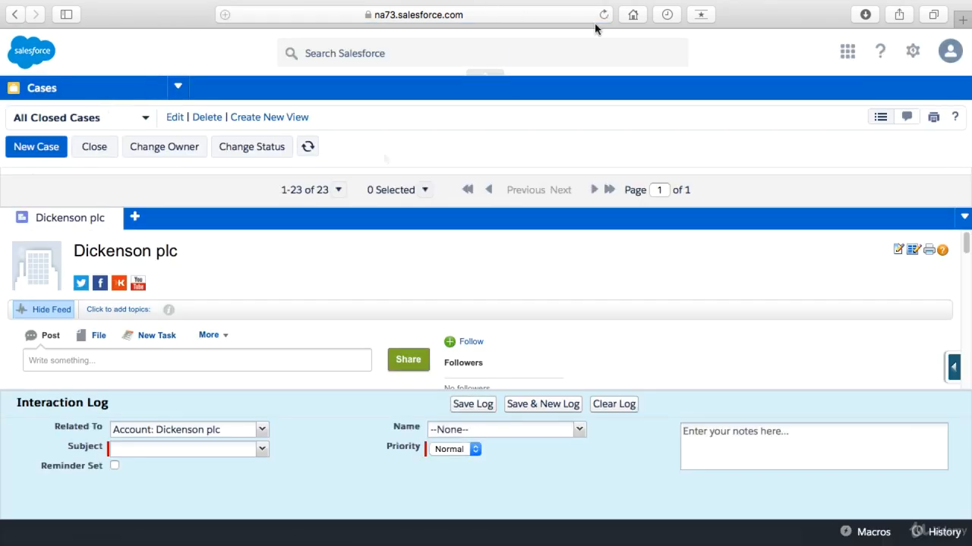
click(605, 19)
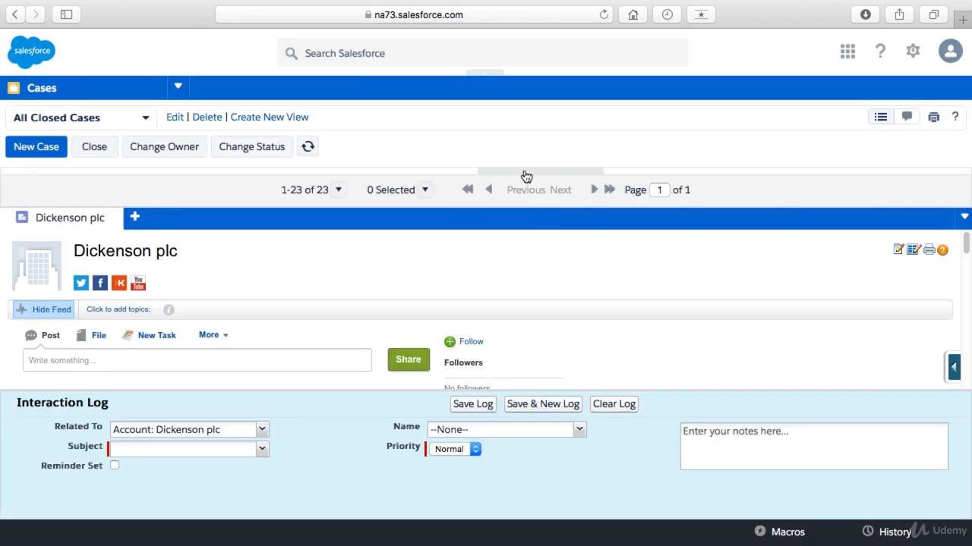
click(486, 401)
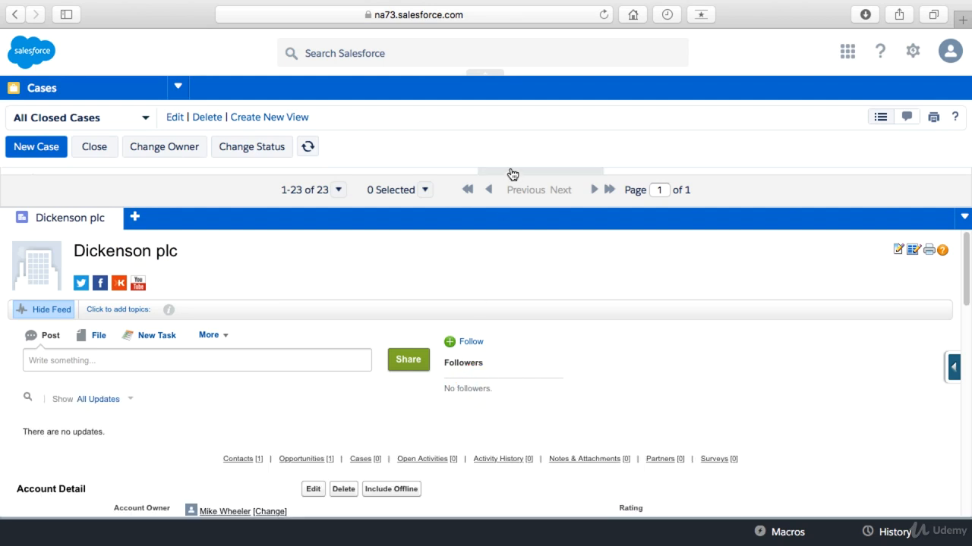
click(651, 174)
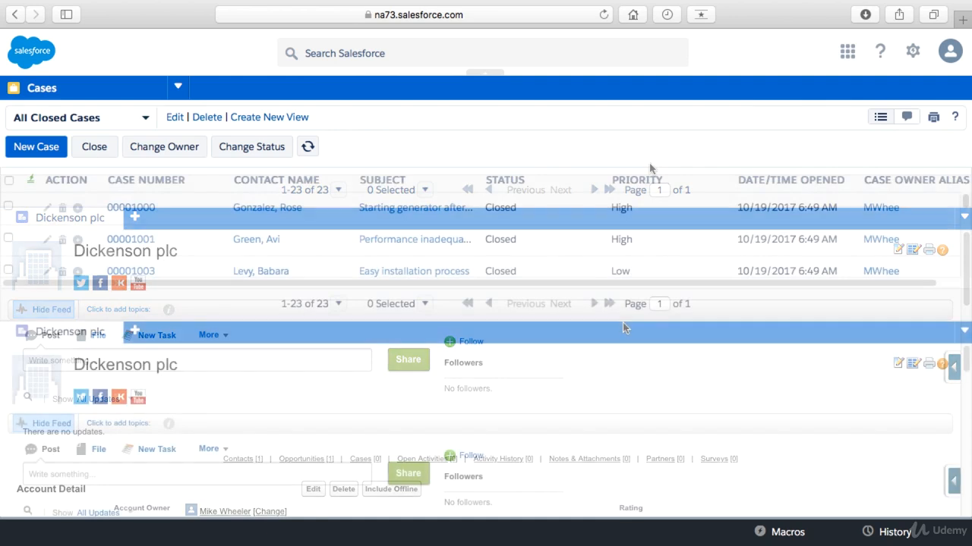